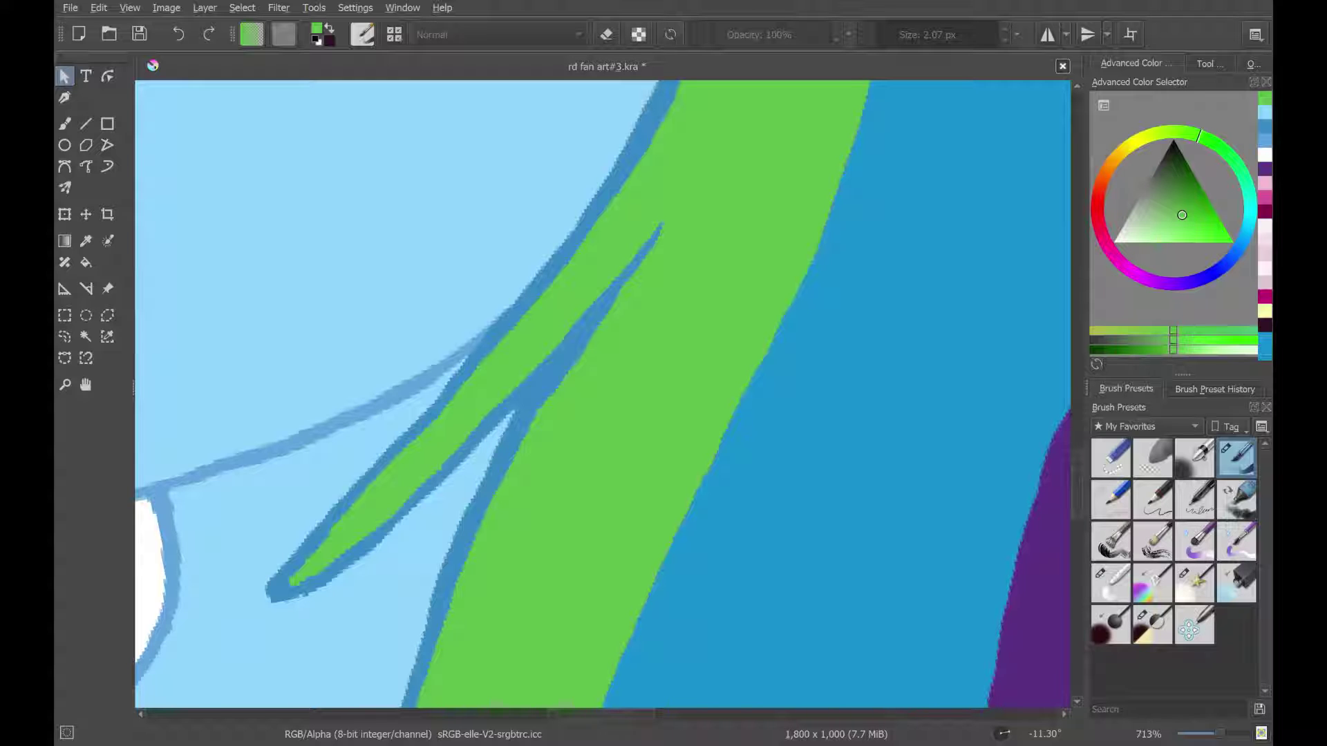
- Smooth the blue outlines around the pointed lock of the green mane stripe by painting green along their uneven inner edges
{"action": "scroll", "coordinate": [597, 232], "scroll_direction": "up", "scroll_amount": 3}
{"action": "key", "text": "b"}
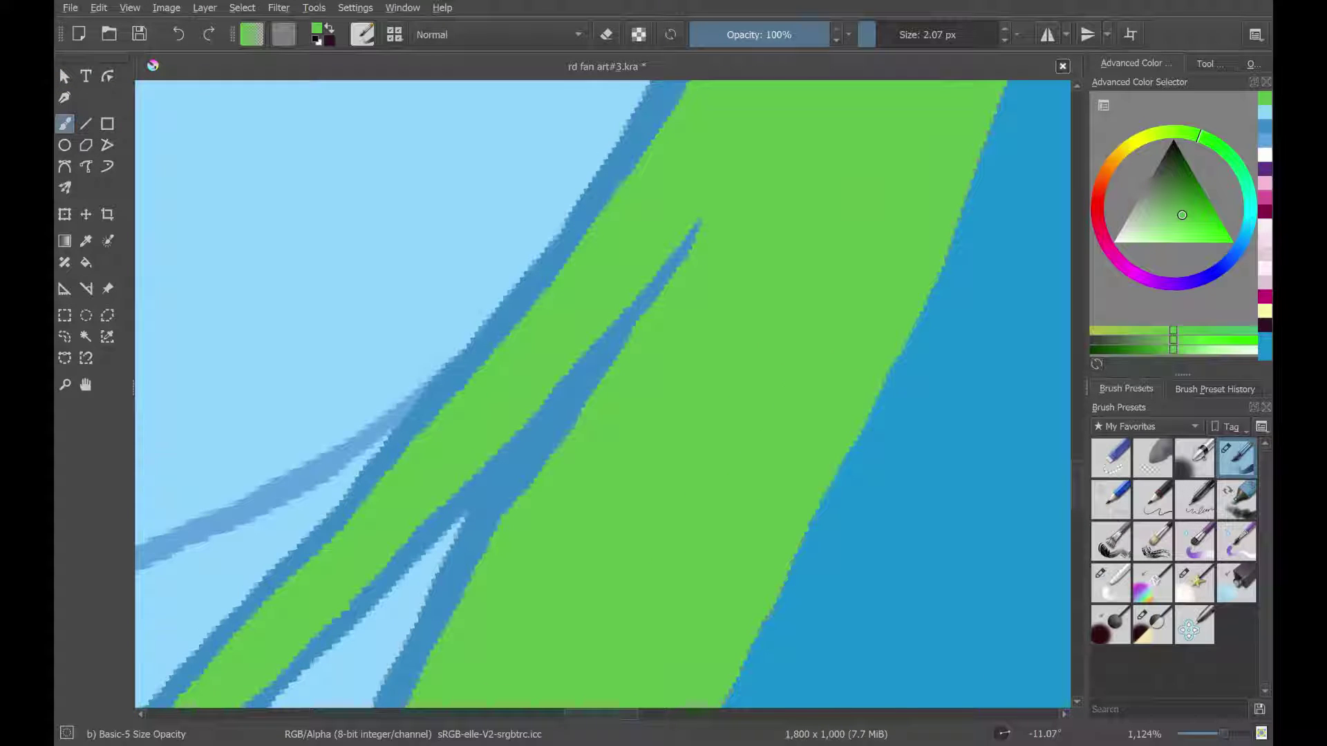
{"action": "left_click_drag", "start_coordinate": [406, 542], "coordinate": [482, 464]}
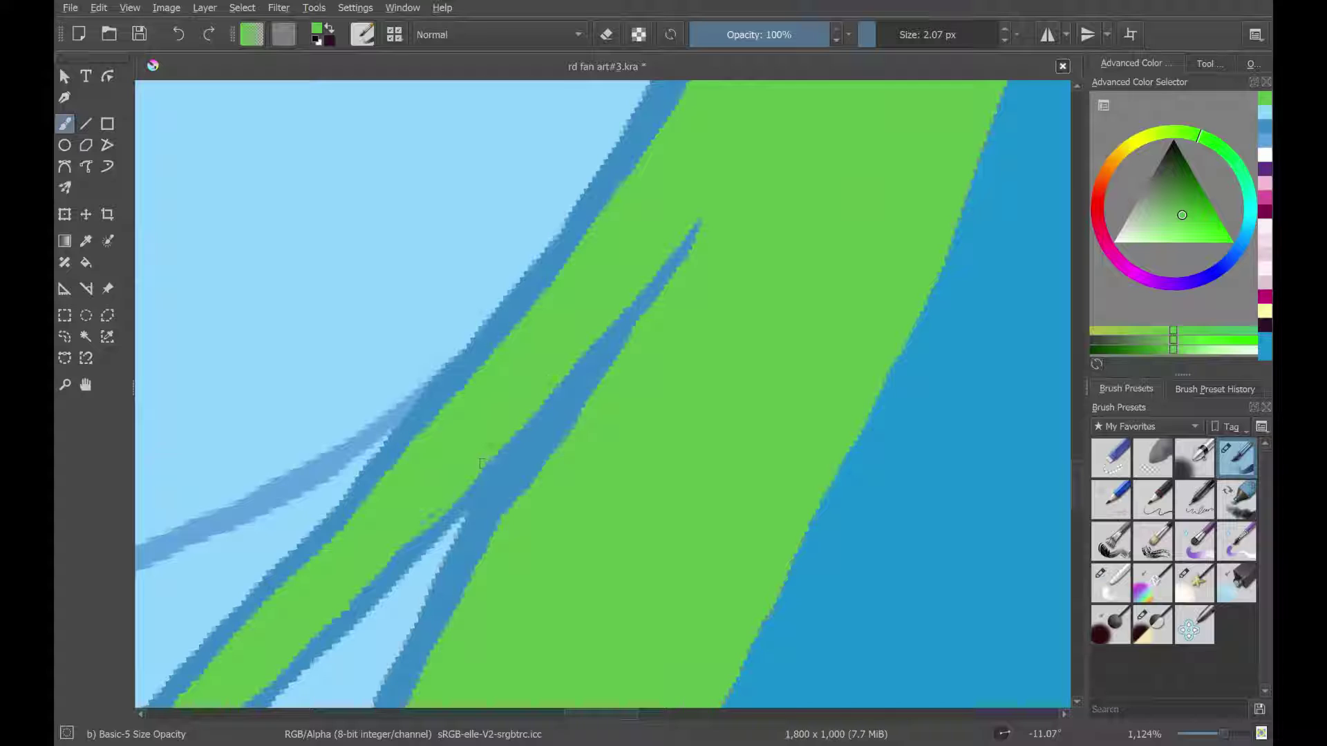
{"action": "left_click_drag", "start_coordinate": [418, 538], "coordinate": [388, 564]}
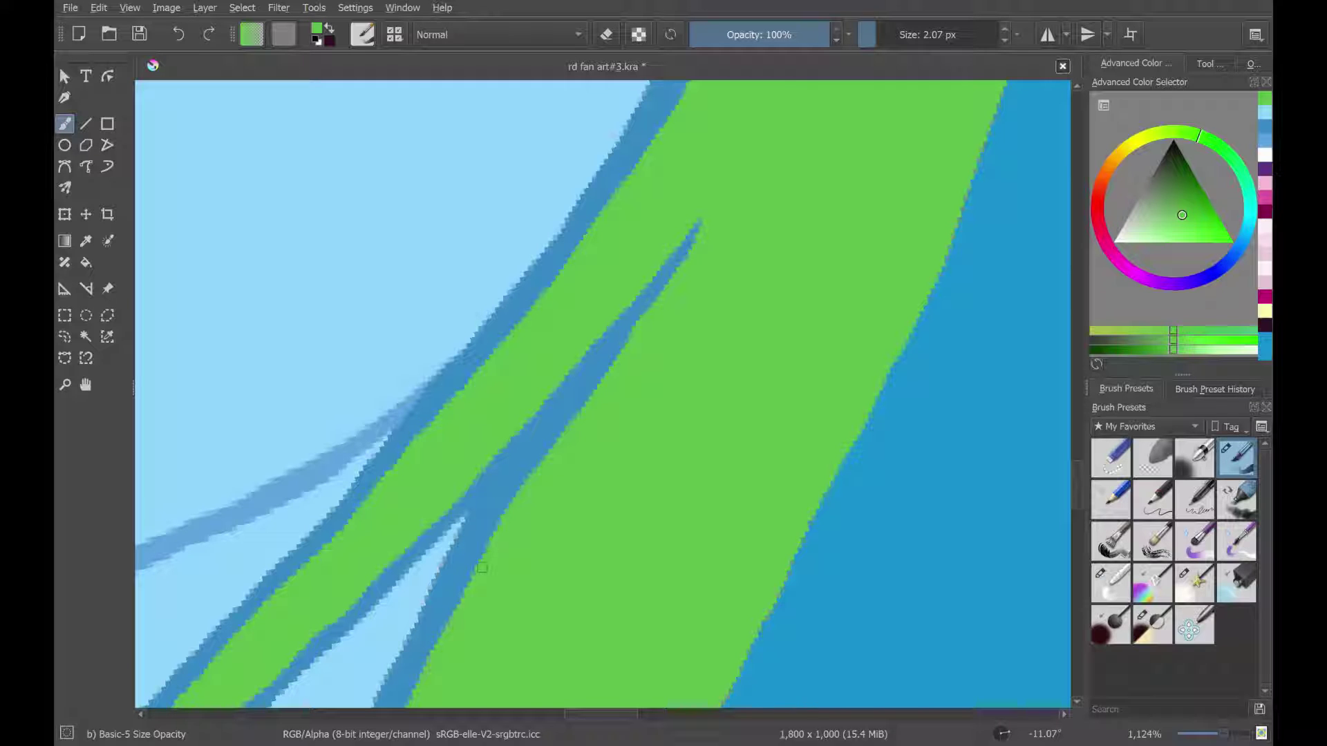
{"action": "left_click_drag", "start_coordinate": [640, 325], "coordinate": [425, 653]}
{"action": "left_click_drag", "start_coordinate": [409, 701], "coordinate": [457, 586]}
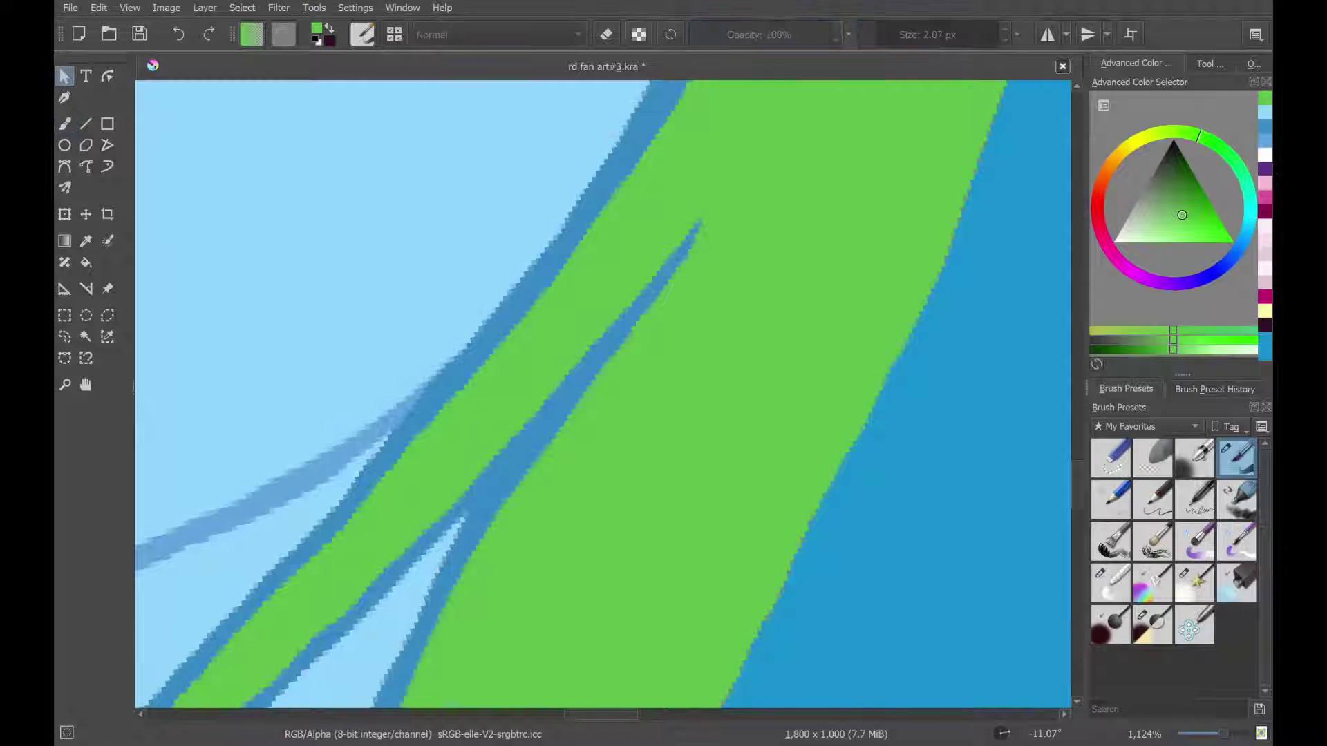
- Sample the pale yellow of the fringe and extend it into the tip of the small yellow lock beside the eye
{"action": "scroll", "coordinate": [602, 394], "scroll_direction": "down", "scroll_amount": 2}
{"action": "scroll", "coordinate": [602, 394], "scroll_direction": "down", "scroll_amount": 3}
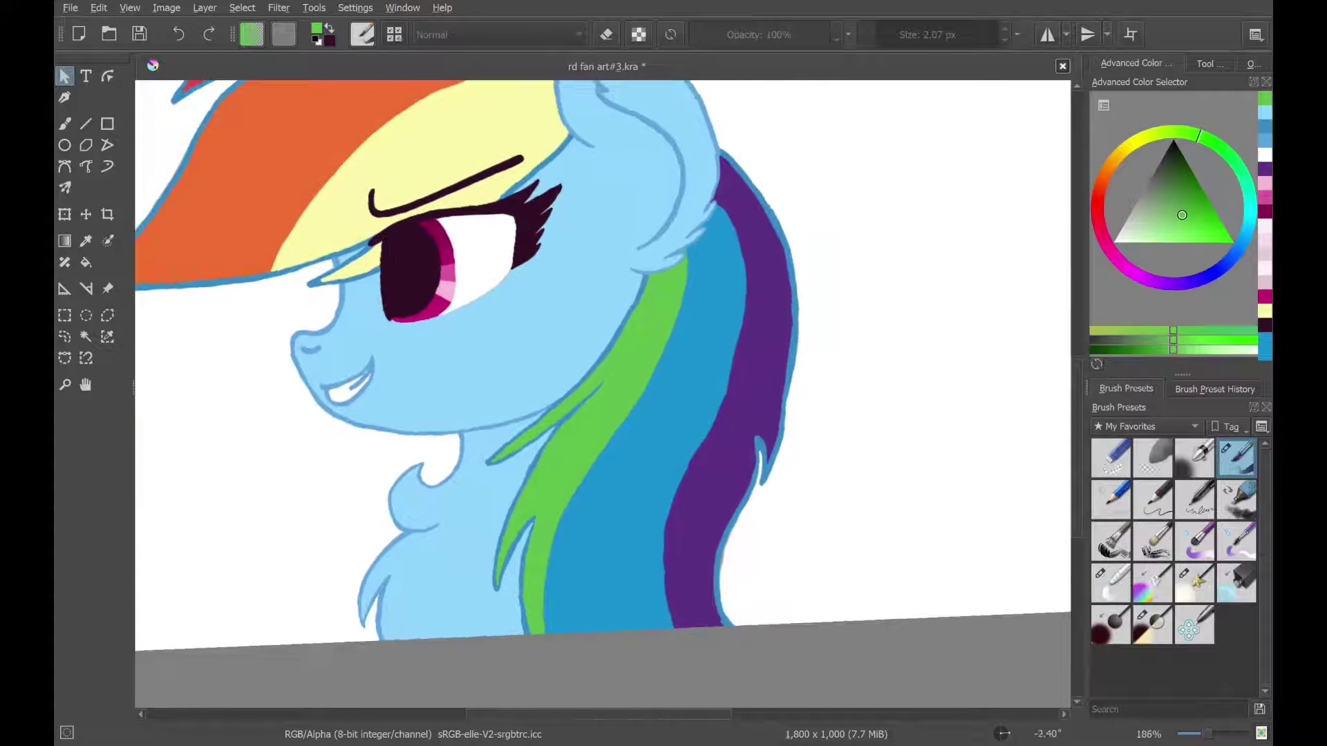
{"action": "scroll", "coordinate": [602, 394], "scroll_direction": "down", "scroll_amount": 1}
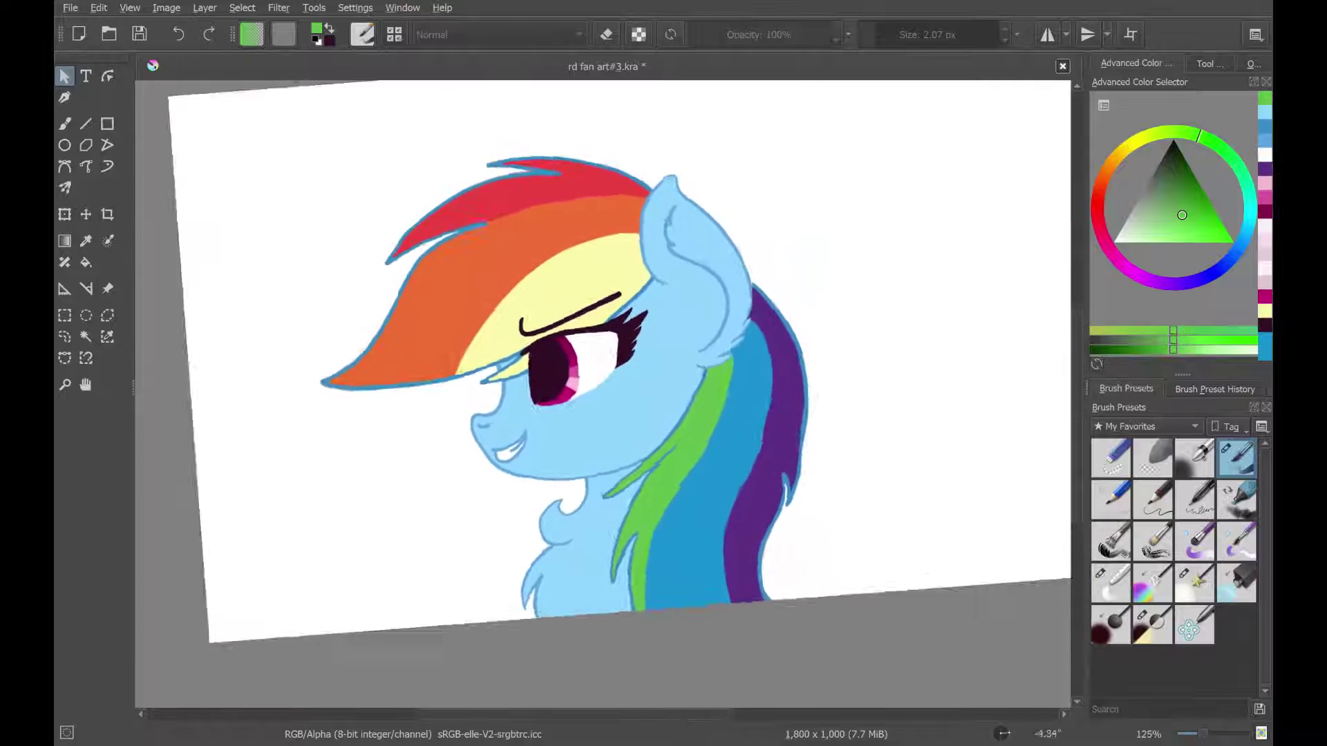
{"action": "scroll", "coordinate": [603, 394], "scroll_direction": "up", "scroll_amount": 1}
{"action": "scroll", "coordinate": [603, 394], "scroll_direction": "up", "scroll_amount": 1}
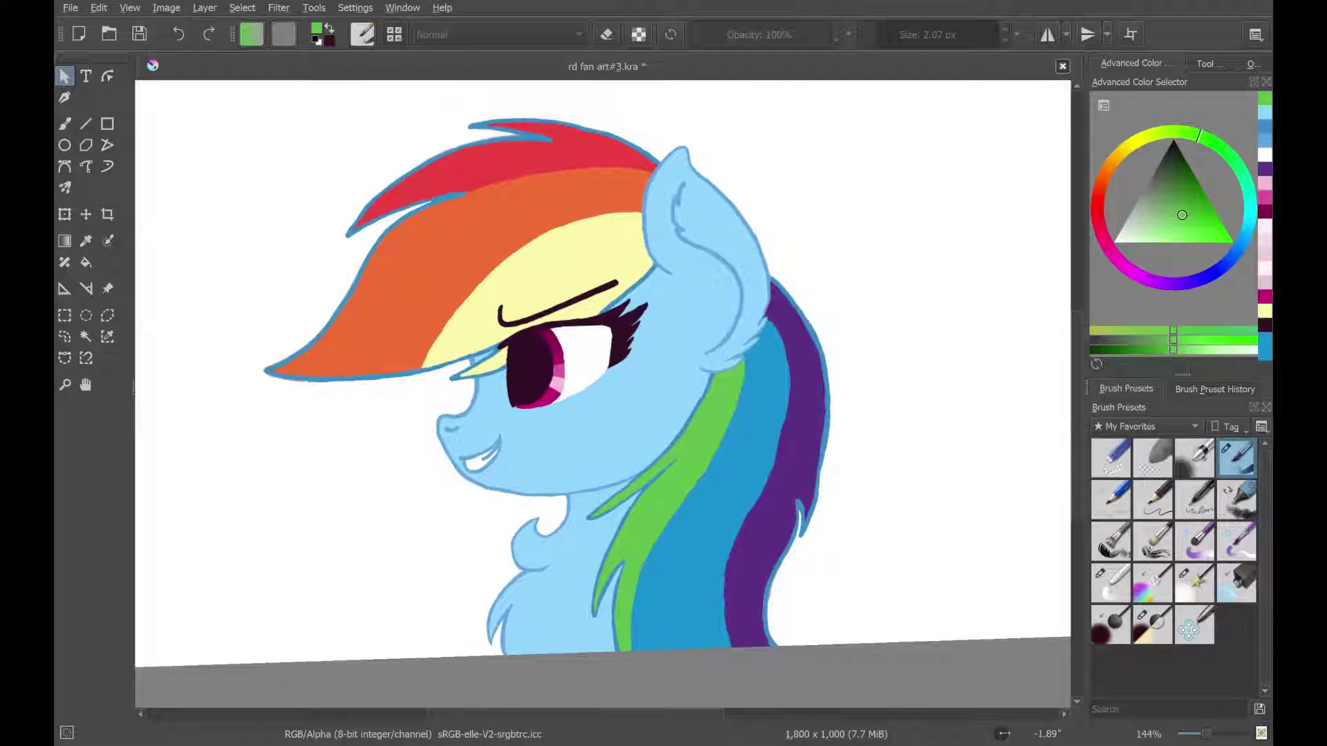
{"action": "scroll", "coordinate": [601, 394], "scroll_direction": "up", "scroll_amount": 3}
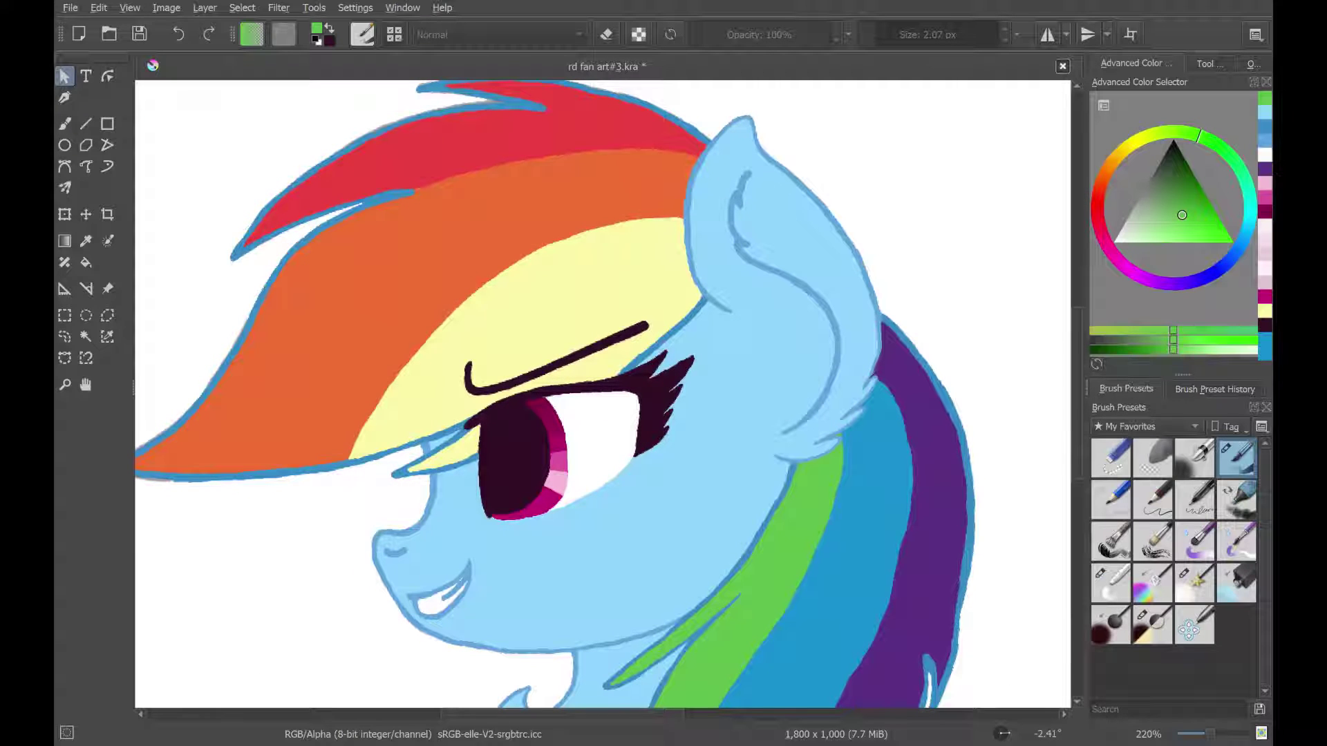
{"action": "scroll", "coordinate": [339, 477], "scroll_direction": "up", "scroll_amount": 5}
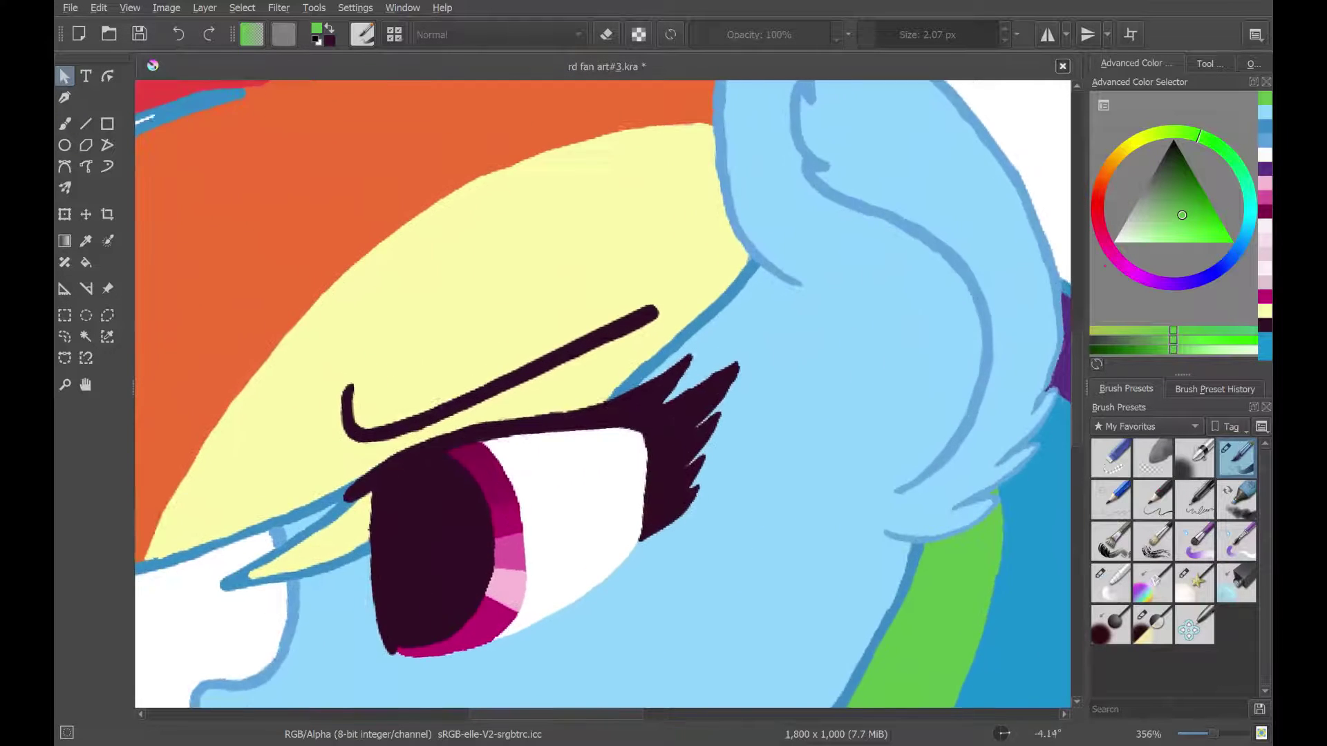
{"action": "scroll", "coordinate": [573, 400], "scroll_direction": "up", "scroll_amount": 3}
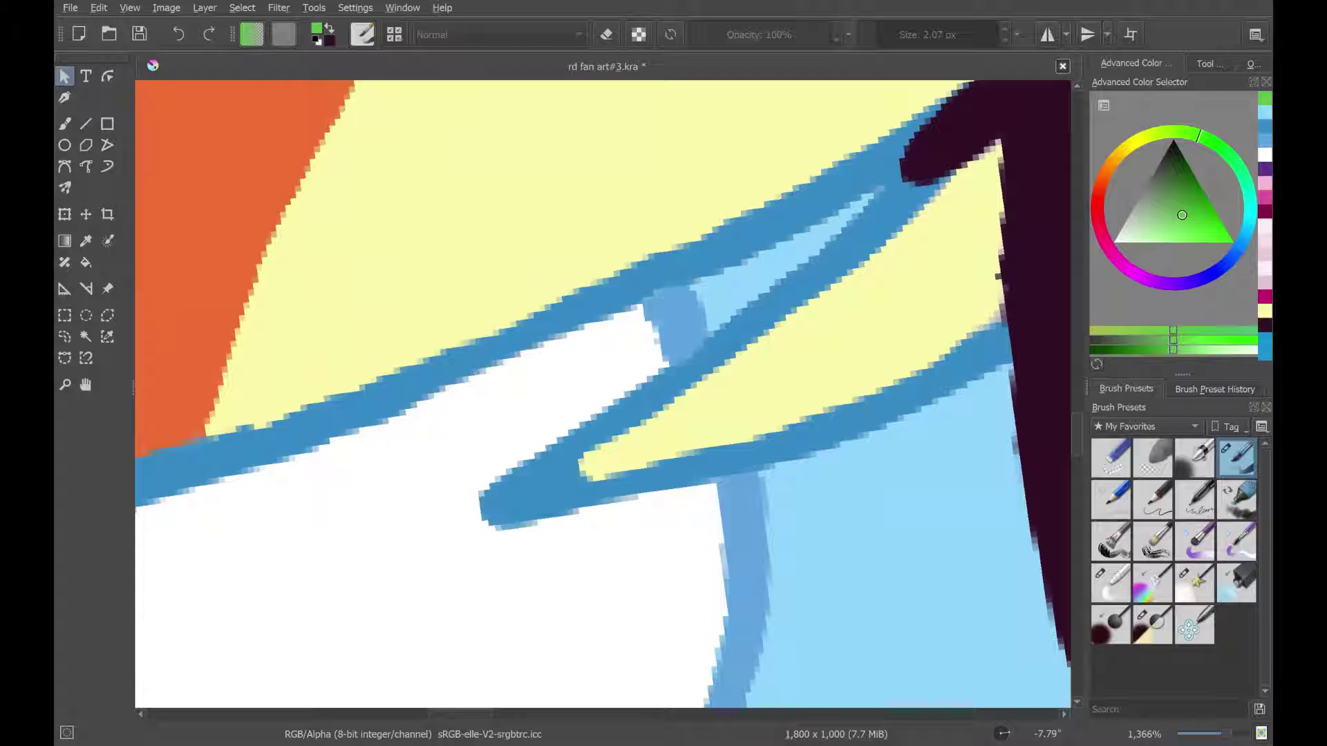
{"action": "left_click", "coordinate": [86, 241]}
{"action": "left_click", "coordinate": [689, 446]}
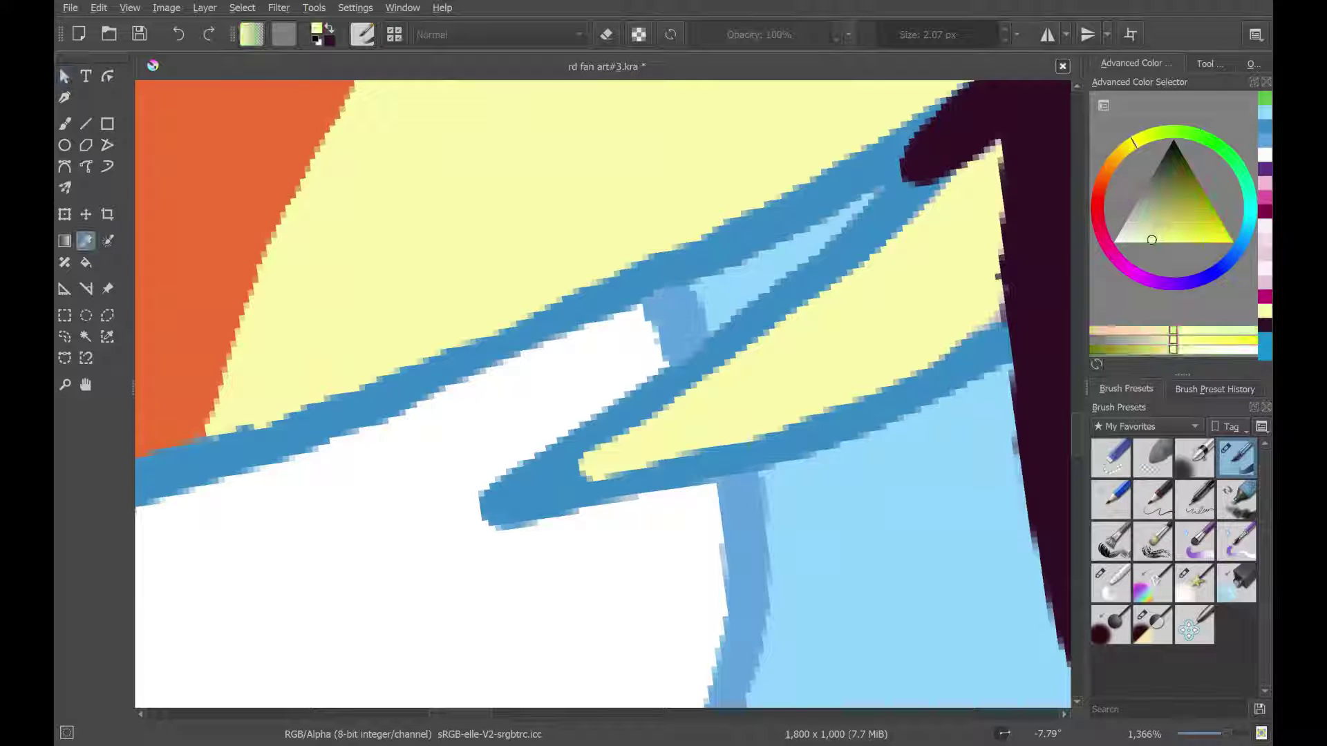
{"action": "left_click", "coordinate": [75, 131]}
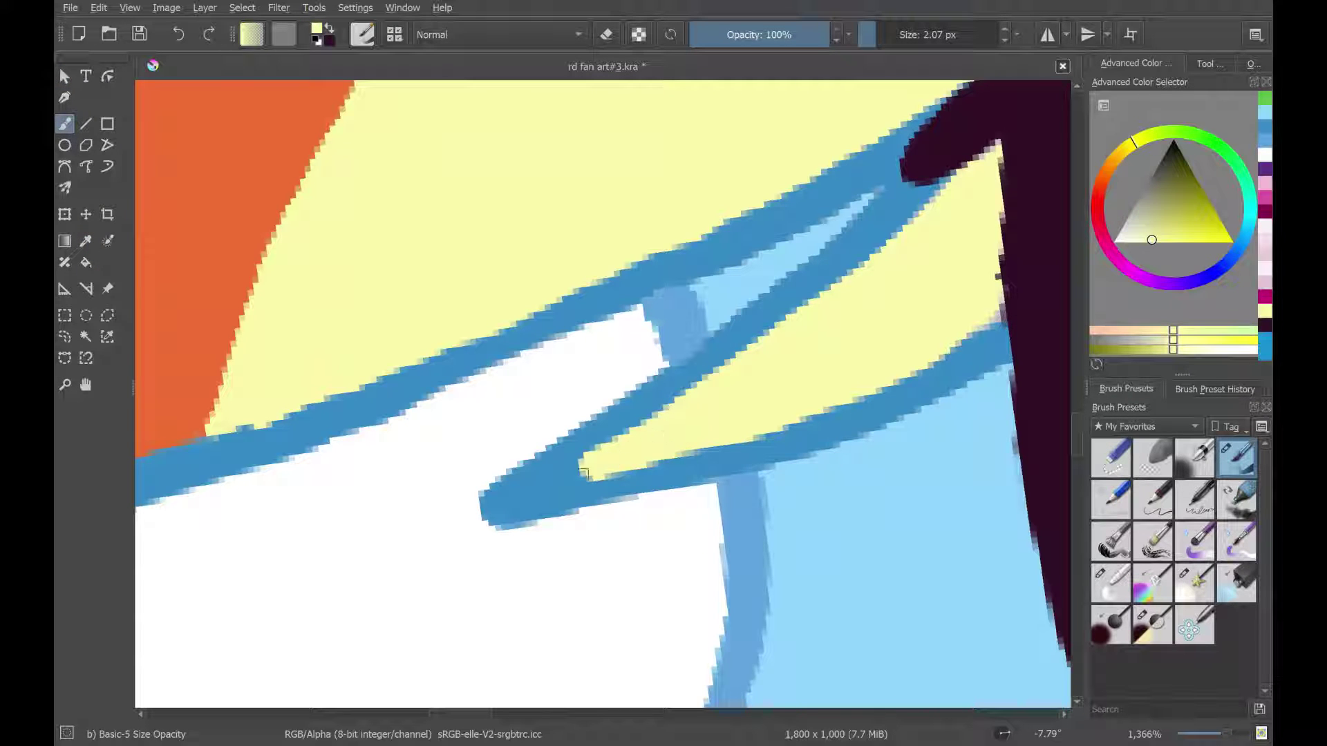
{"action": "mouse_move", "coordinate": [586, 474]}
{"action": "left_mouse_down"}
{"action": "mouse_move", "coordinate": [532, 491]}
{"action": "mouse_move", "coordinate": [628, 433]}
{"action": "mouse_move", "coordinate": [532, 493]}
{"action": "mouse_move", "coordinate": [612, 470]}
{"action": "mouse_move", "coordinate": [515, 497]}
{"action": "mouse_move", "coordinate": [541, 484]}
{"action": "left_mouse_up"}
{"action": "left_click_drag", "start_coordinate": [632, 448], "coordinate": [734, 453]}
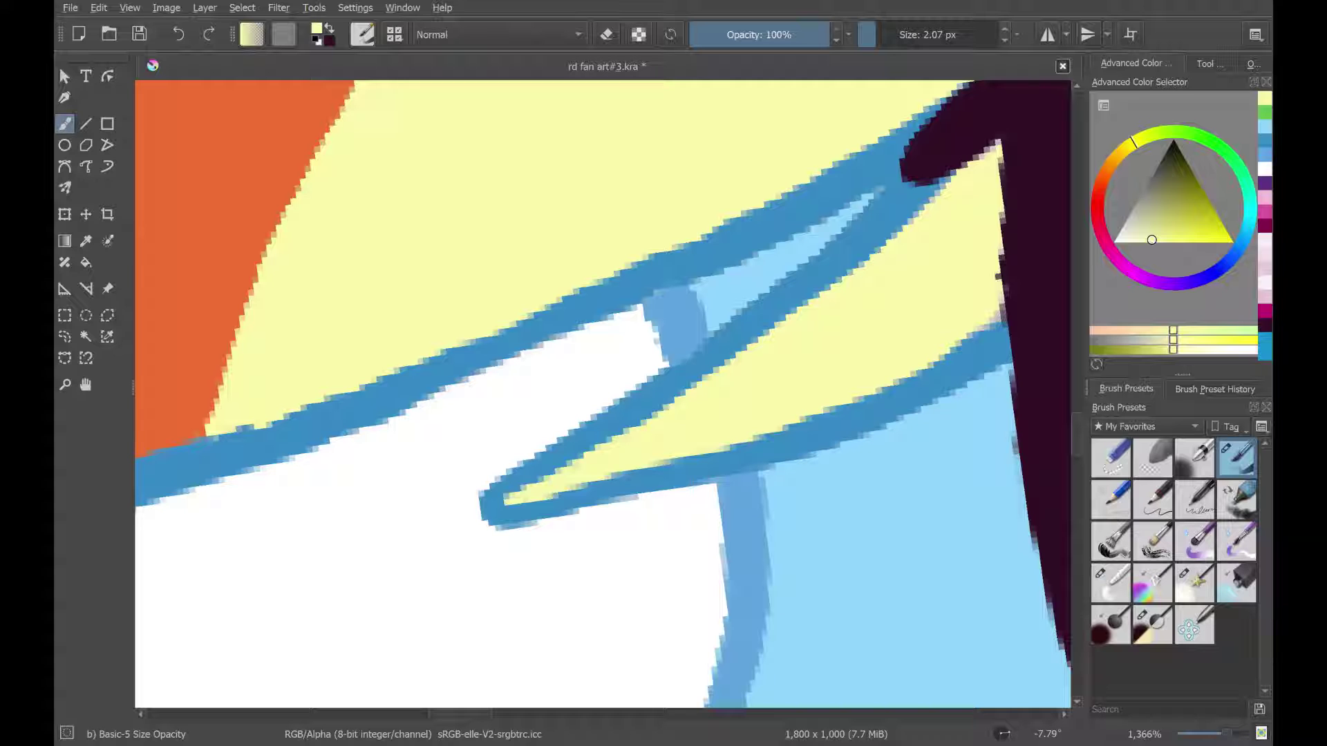
- Clean the yellow lock's edges against the dark eye and lash line with pale yellow, enlarging the brush to 2.76 px
{"action": "scroll", "coordinate": [603, 394], "scroll_direction": "up", "scroll_amount": 4}
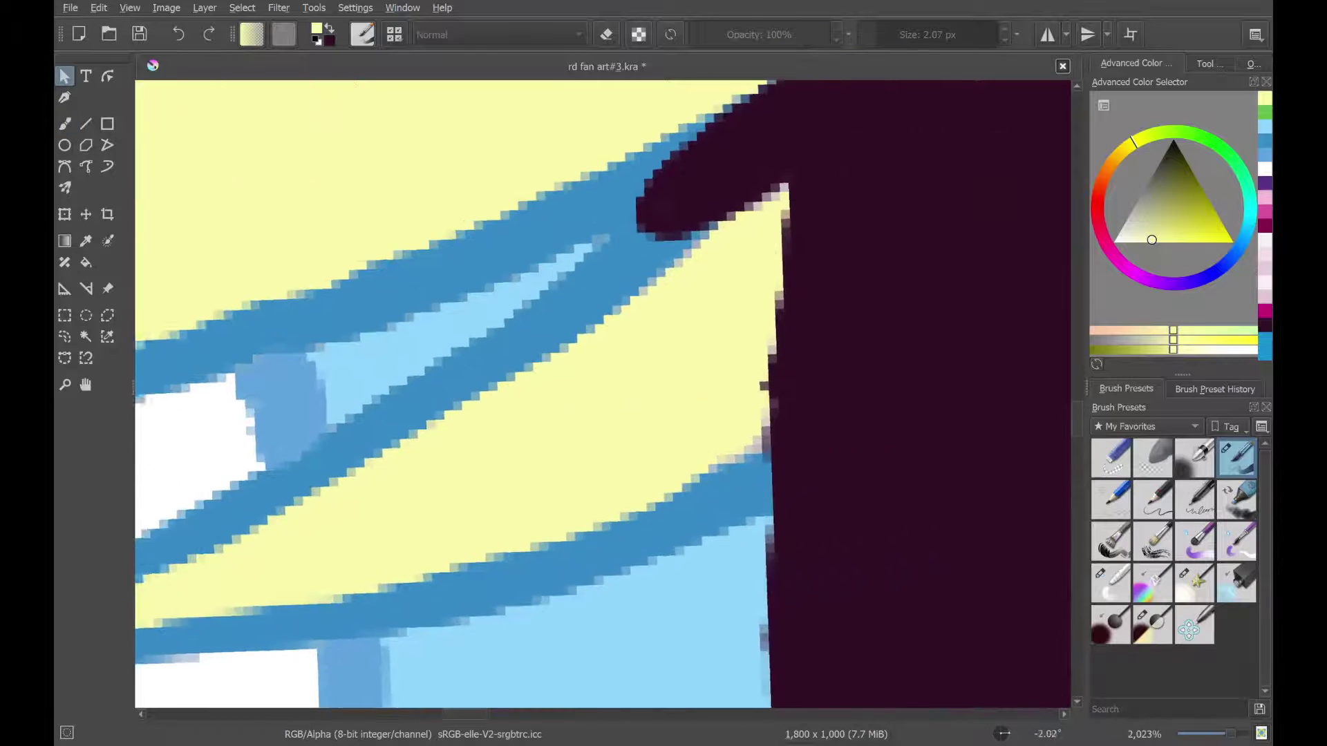
{"action": "scroll", "coordinate": [601, 394], "scroll_direction": "up", "scroll_amount": 2}
{"action": "key", "text": "b"}
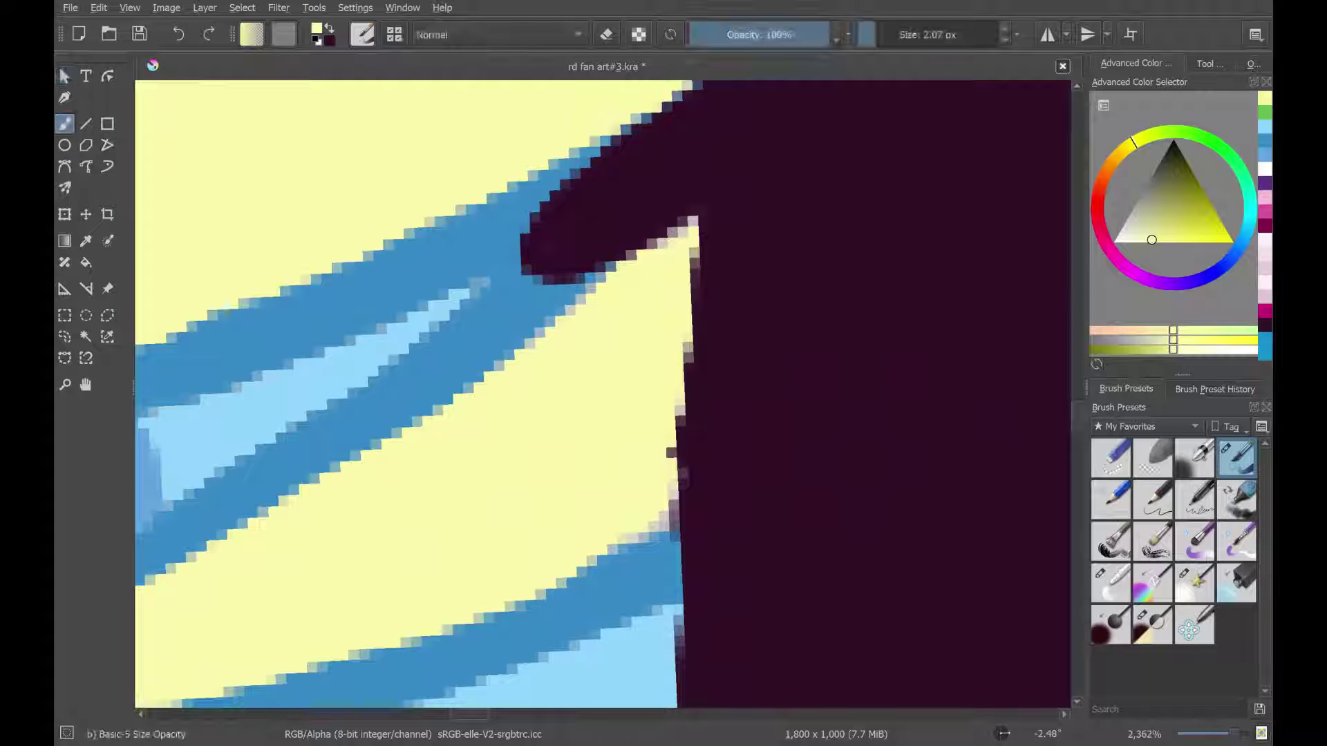
{"action": "mouse_move", "coordinate": [609, 546]}
{"action": "left_mouse_down"}
{"action": "mouse_move", "coordinate": [659, 516]}
{"action": "mouse_move", "coordinate": [667, 457]}
{"action": "left_mouse_up"}
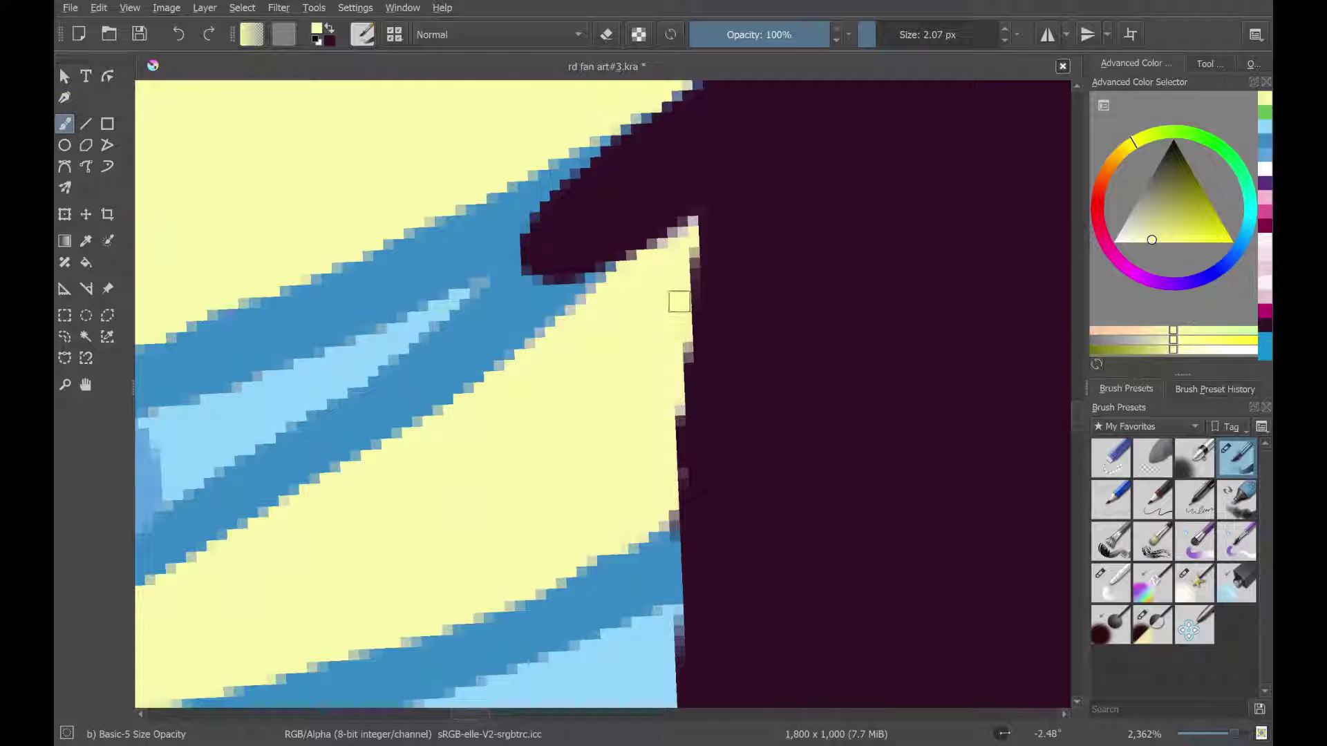
{"action": "left_click_drag", "start_coordinate": [872, 42], "coordinate": [859, 56]}
{"action": "left_click_drag", "start_coordinate": [864, 46], "coordinate": [876, 46]}
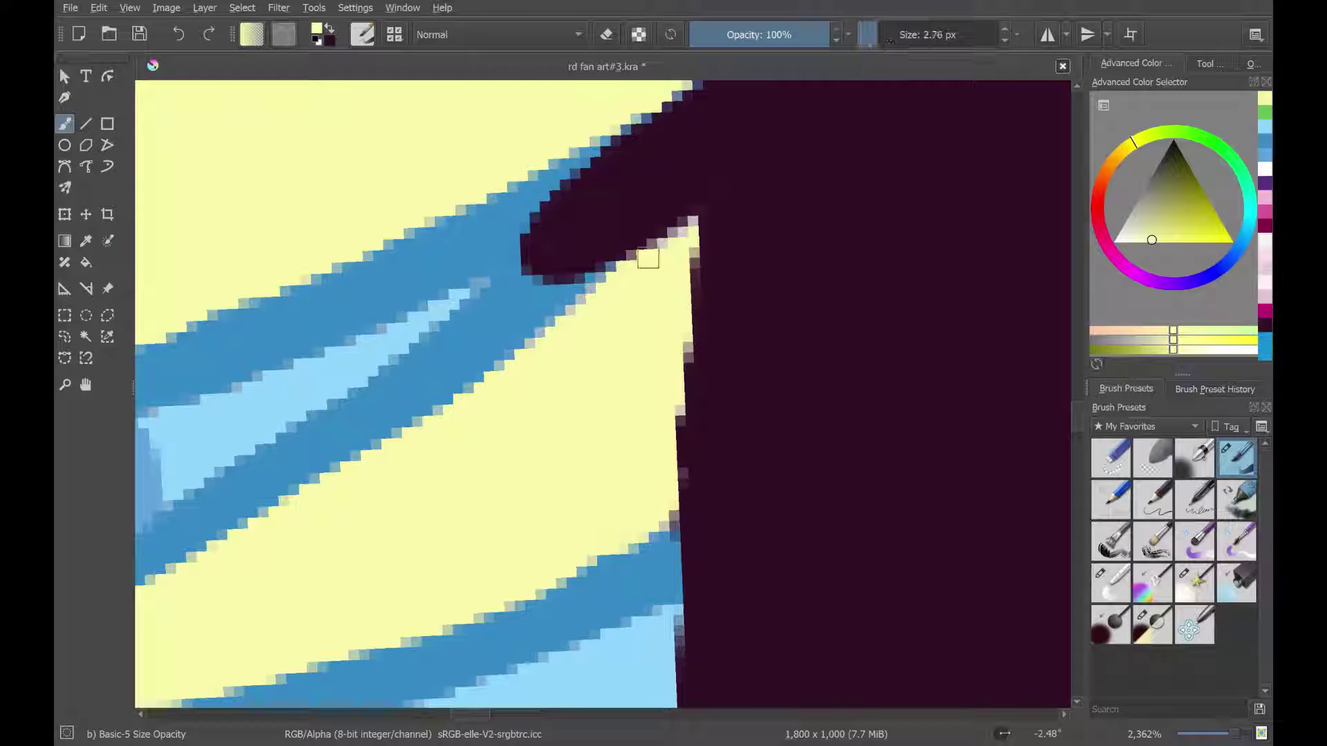
{"action": "left_click_drag", "start_coordinate": [676, 245], "coordinate": [689, 222]}
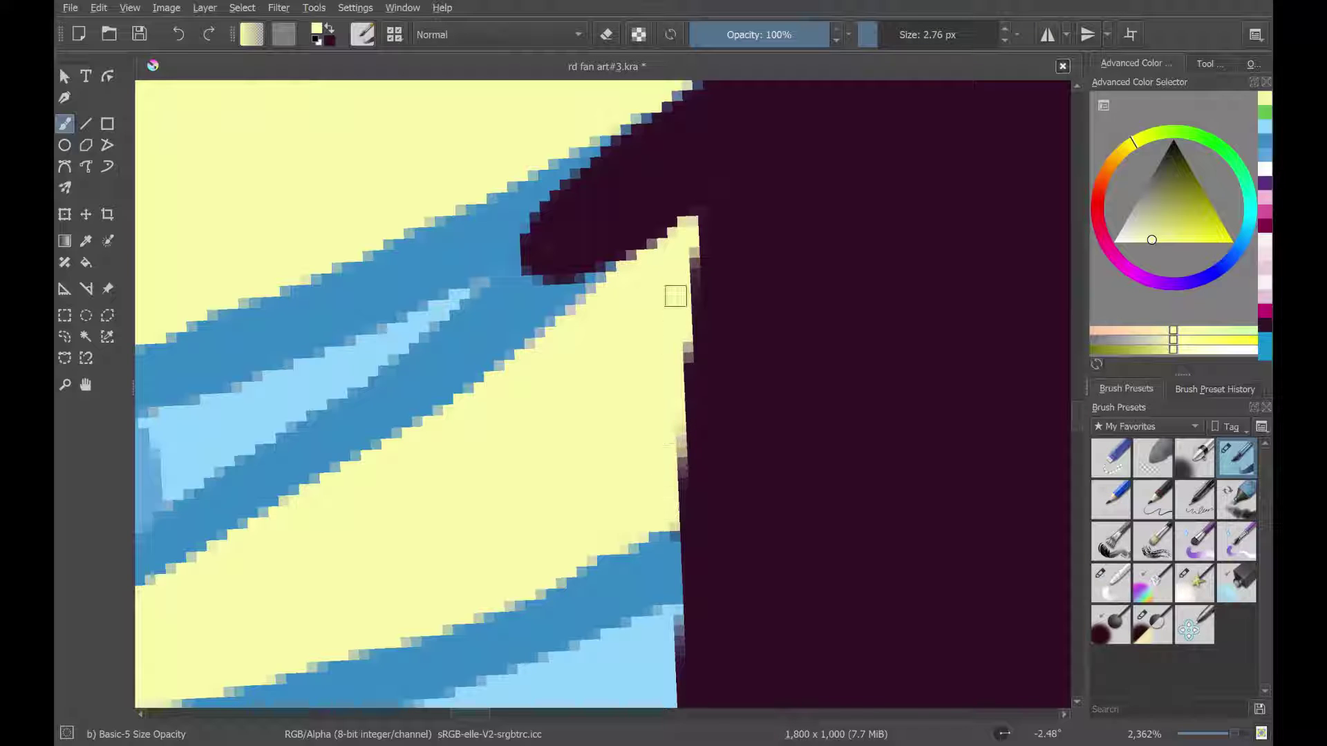
- Sample the eye's dark plum colour and touch up the rounded inner end of the upper lash line
{"action": "left_click", "coordinate": [86, 240]}
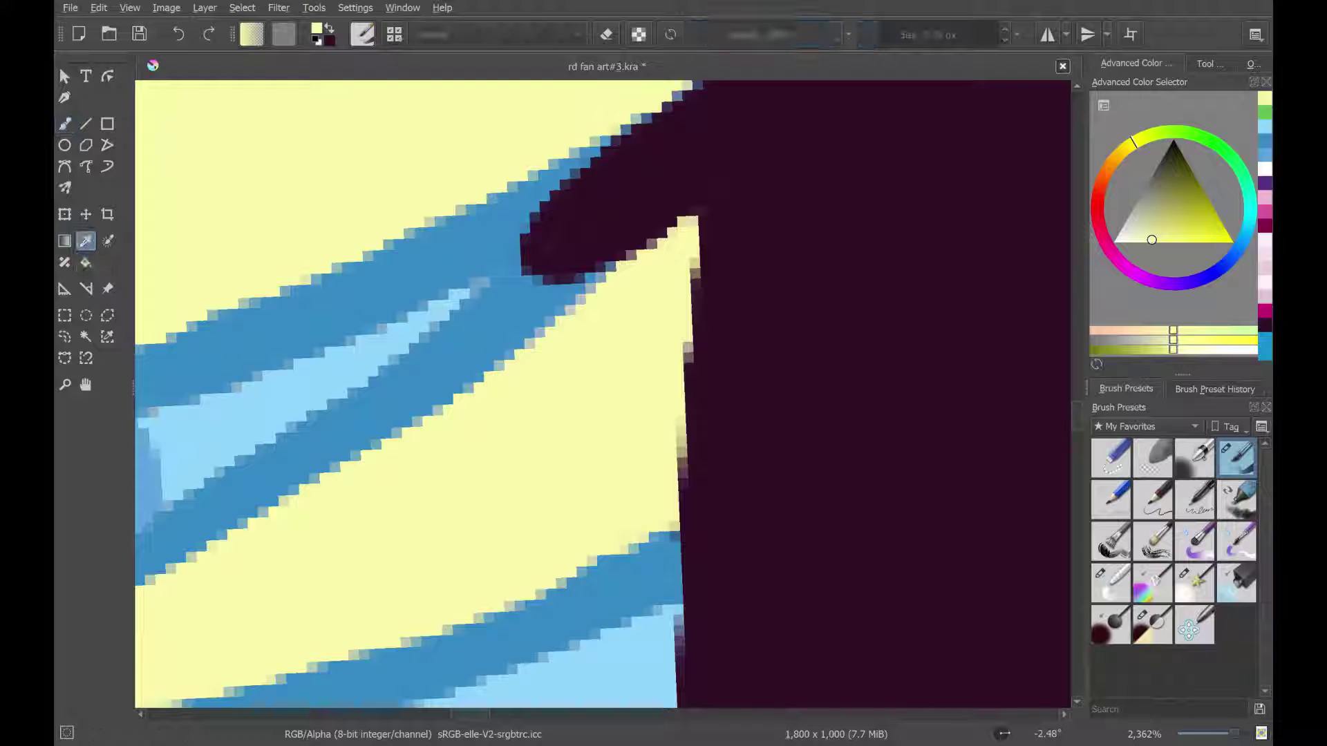
{"action": "left_click", "coordinate": [807, 195]}
{"action": "key", "text": "b"}
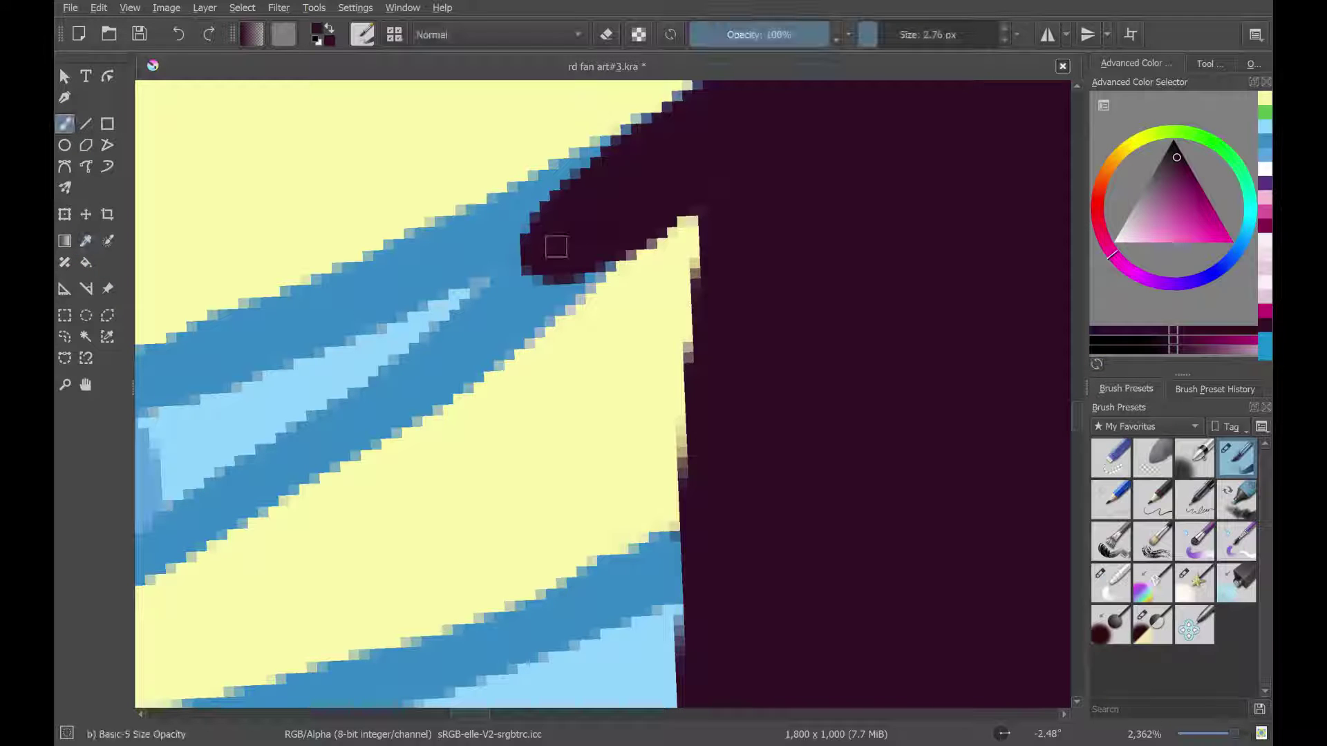
{"action": "left_click", "coordinate": [64, 76]}
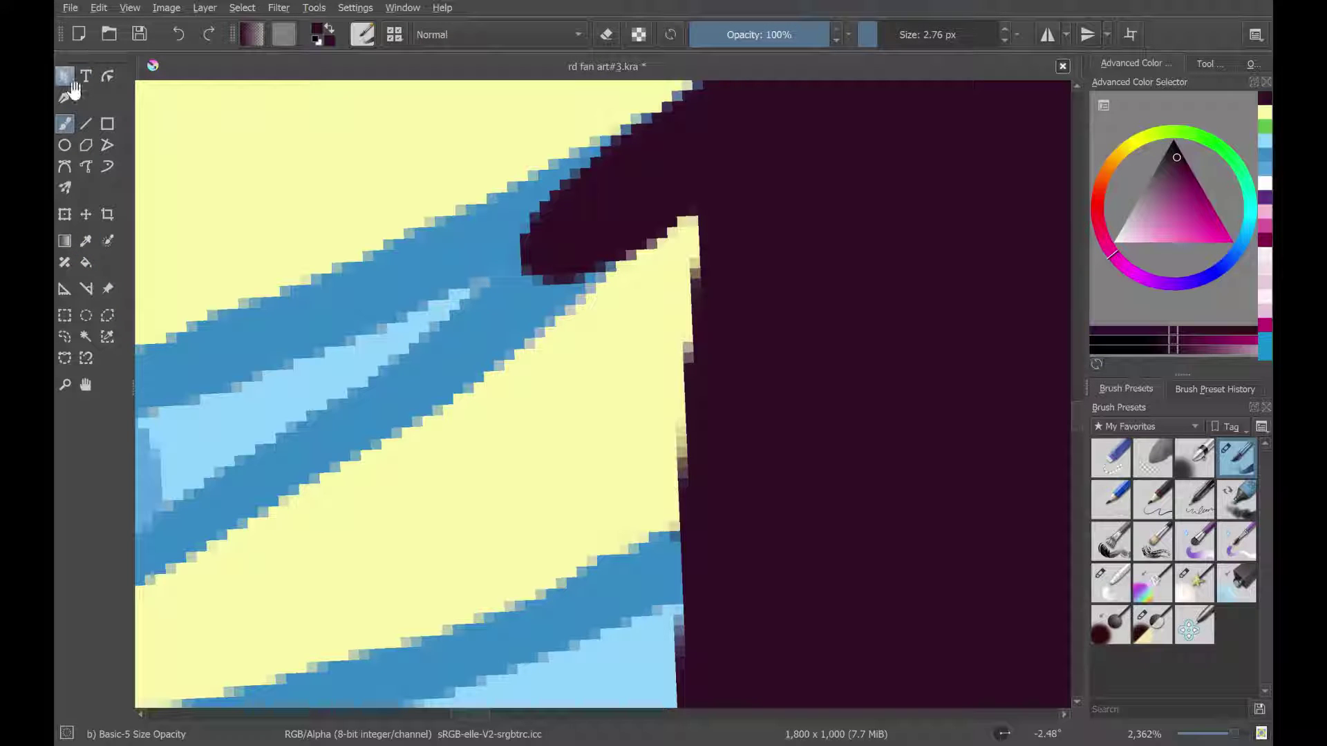
- Outline a longer pointed lock on the outer edge of the purple mane stripe in the sampled outline blue with an 8.47 px brush
{"action": "scroll", "coordinate": [587, 401], "scroll_direction": "down", "scroll_amount": 5}
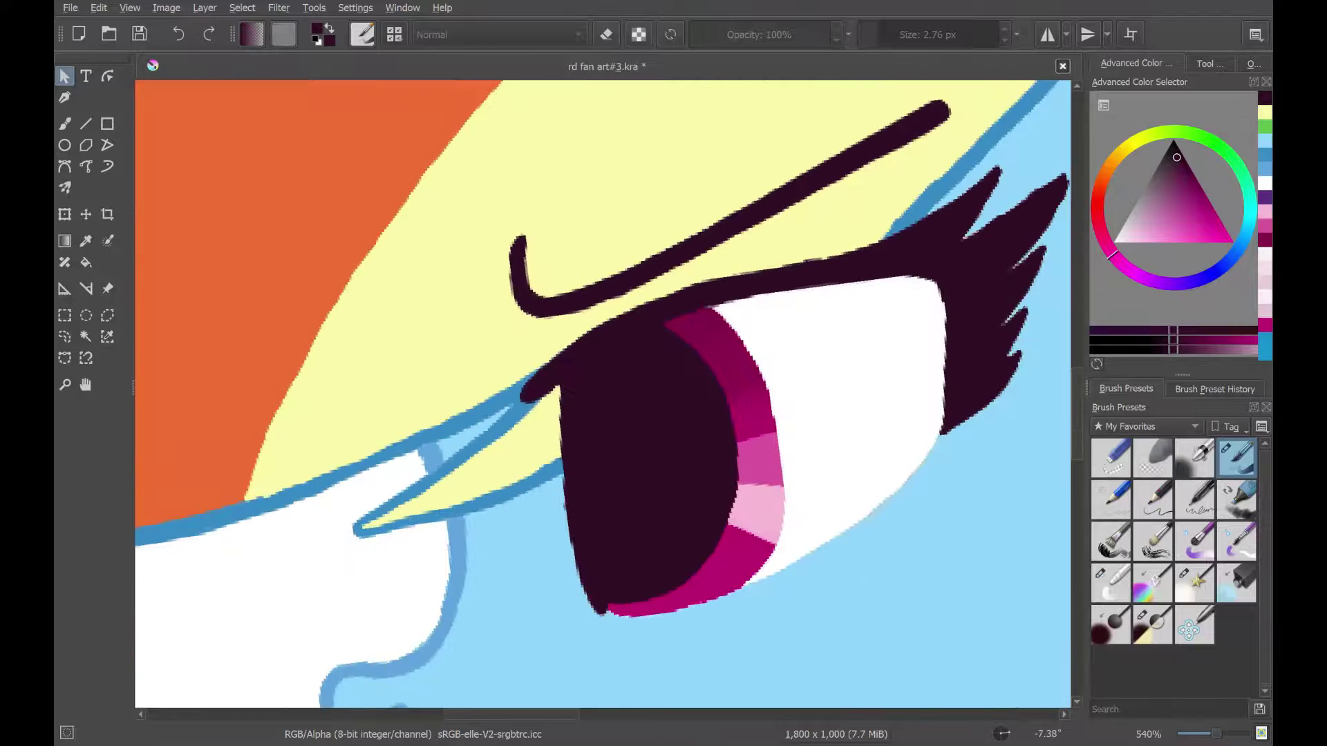
{"action": "scroll", "coordinate": [603, 393], "scroll_direction": "down", "scroll_amount": 8}
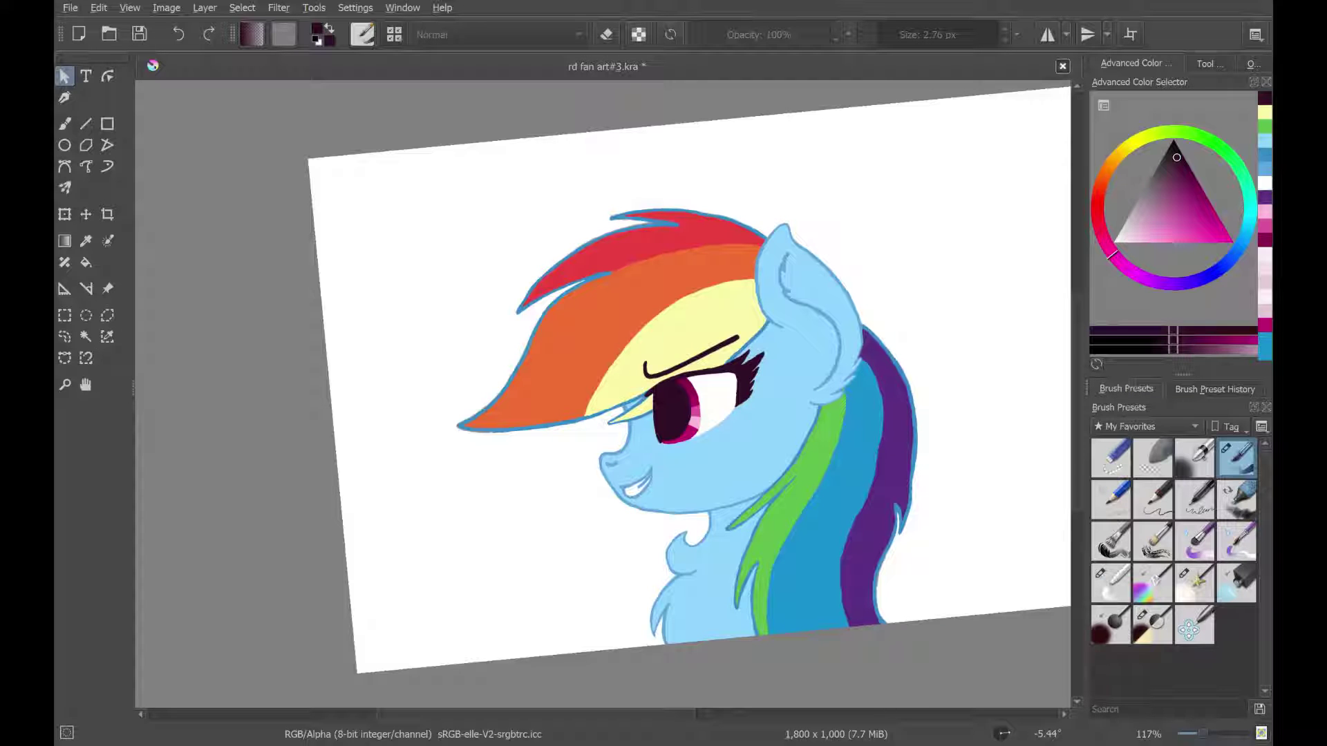
{"action": "scroll", "coordinate": [602, 394], "scroll_direction": "up", "scroll_amount": 3}
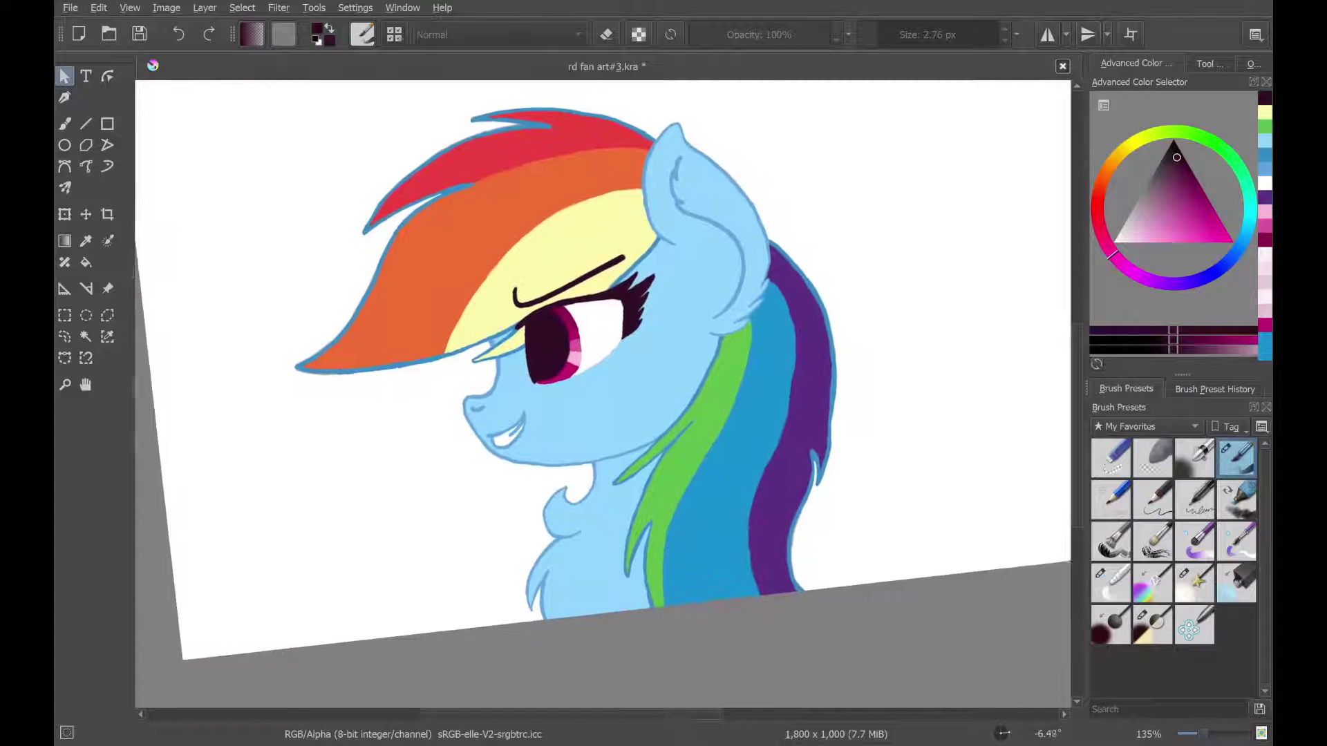
{"action": "scroll", "coordinate": [912, 494], "scroll_direction": "up", "scroll_amount": 5}
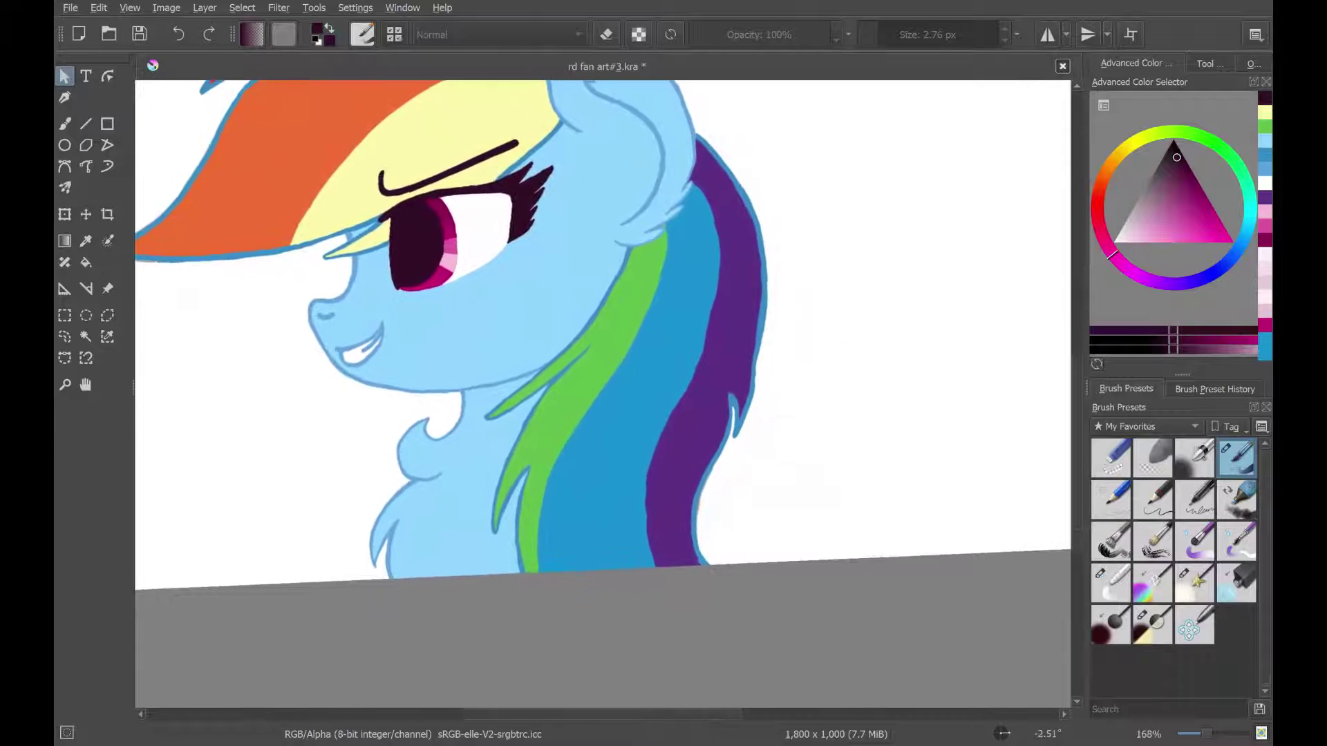
{"action": "scroll", "coordinate": [801, 477], "scroll_direction": "up", "scroll_amount": 2}
{"action": "scroll", "coordinate": [801, 477], "scroll_direction": "down", "scroll_amount": 5}
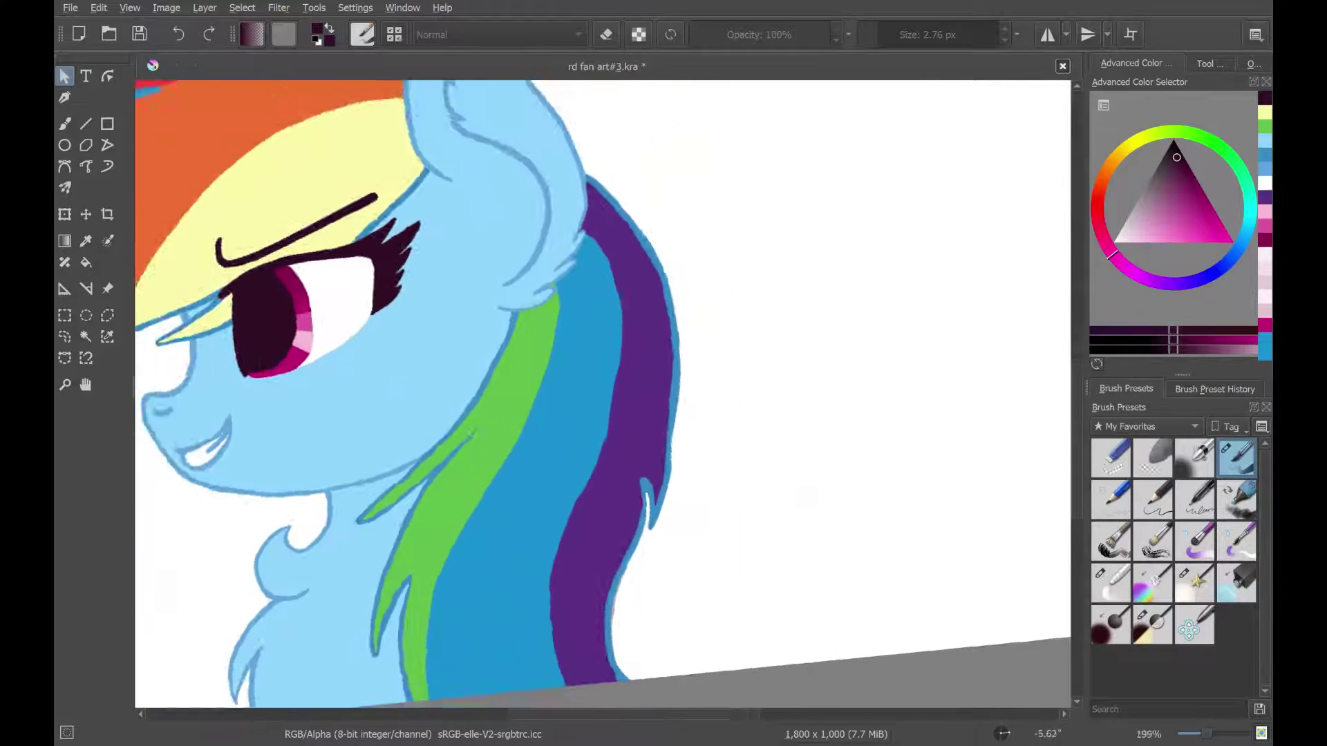
{"action": "scroll", "coordinate": [801, 477], "scroll_direction": "up", "scroll_amount": 3}
{"action": "left_click", "coordinate": [86, 241]}
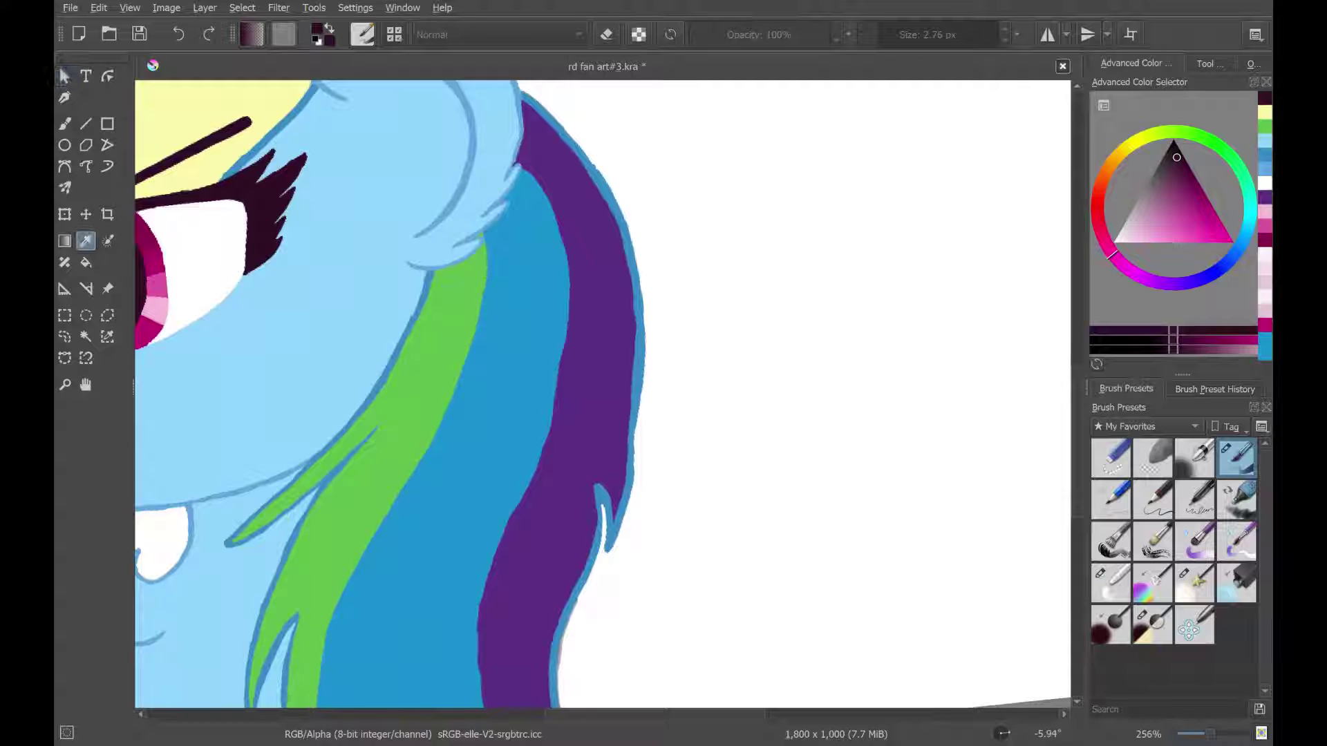
{"action": "left_click", "coordinate": [642, 358]}
{"action": "left_click", "coordinate": [66, 124]}
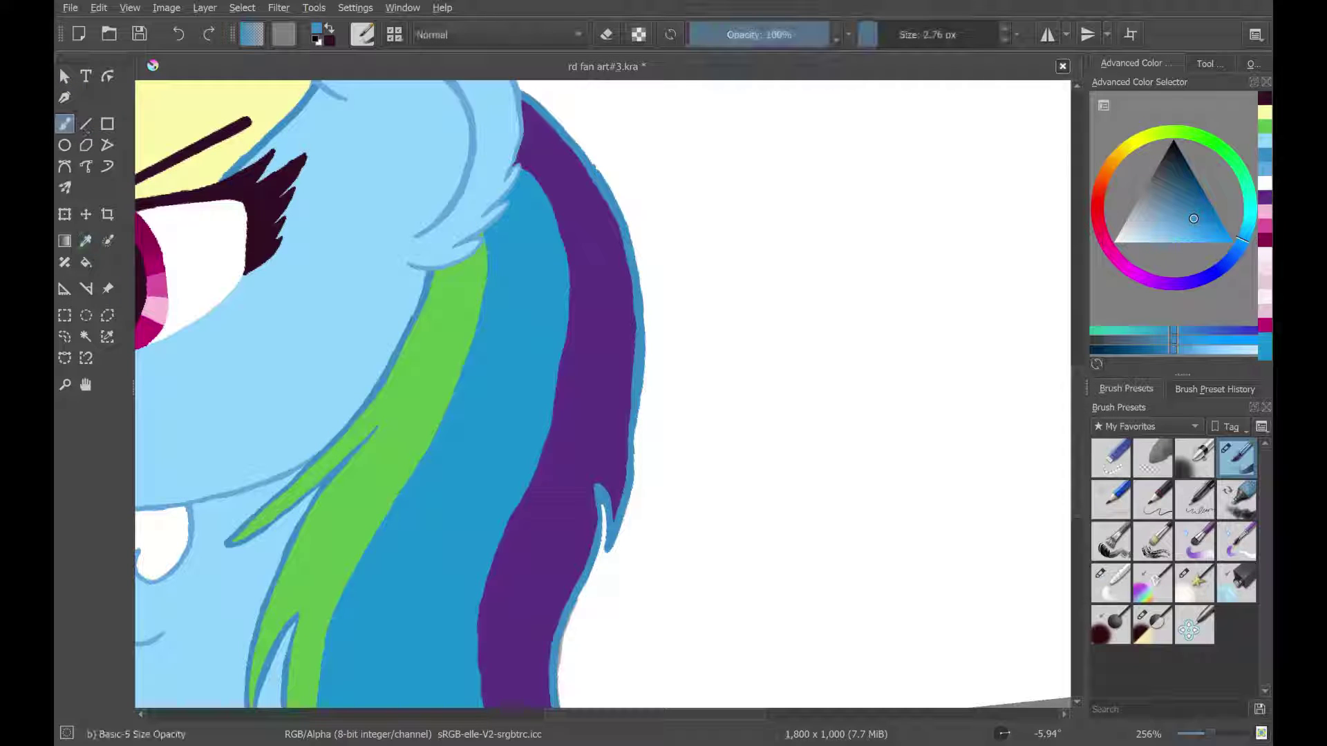
{"action": "left_click_drag", "start_coordinate": [882, 39], "coordinate": [896, 51]}
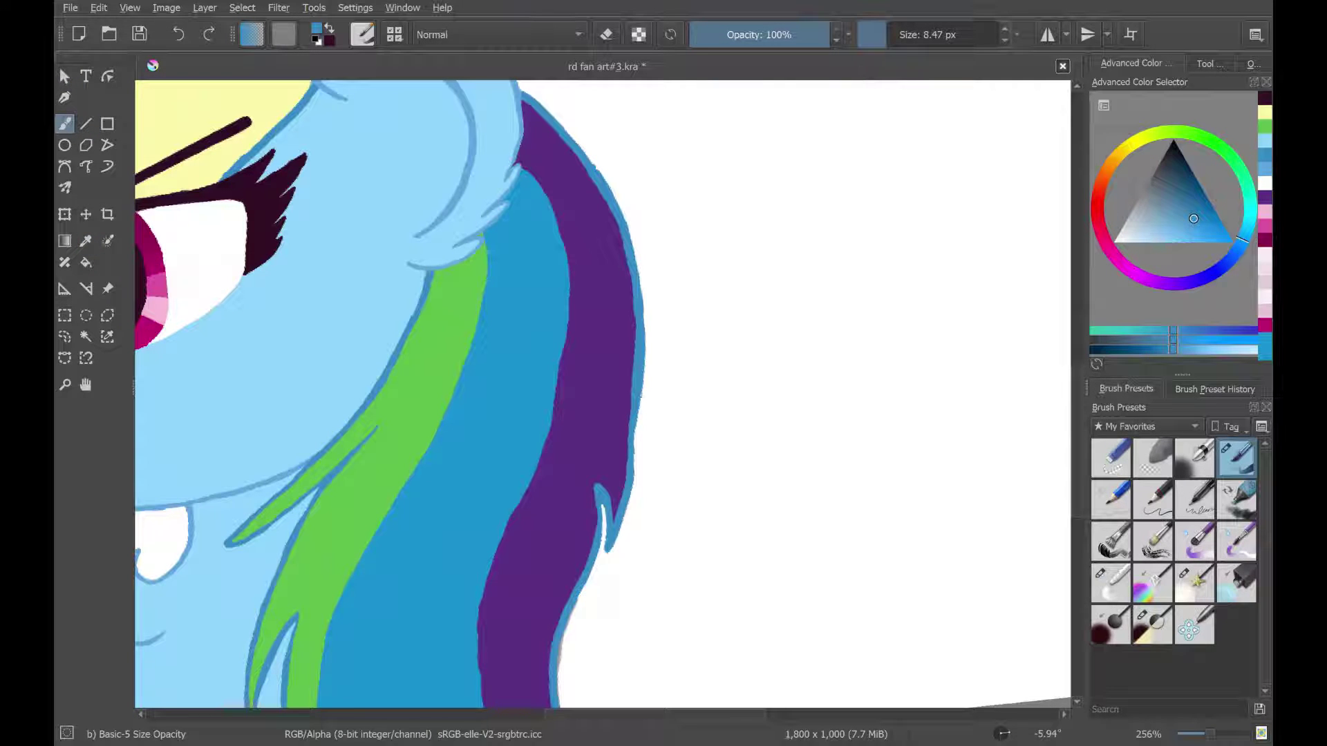
{"action": "mouse_move", "coordinate": [639, 395]}
{"action": "left_mouse_down"}
{"action": "mouse_move", "coordinate": [626, 521]}
{"action": "mouse_move", "coordinate": [593, 617]}
{"action": "mouse_move", "coordinate": [617, 560]}
{"action": "mouse_move", "coordinate": [598, 503]}
{"action": "mouse_move", "coordinate": [595, 563]}
{"action": "mouse_move", "coordinate": [557, 620]}
{"action": "left_mouse_up"}
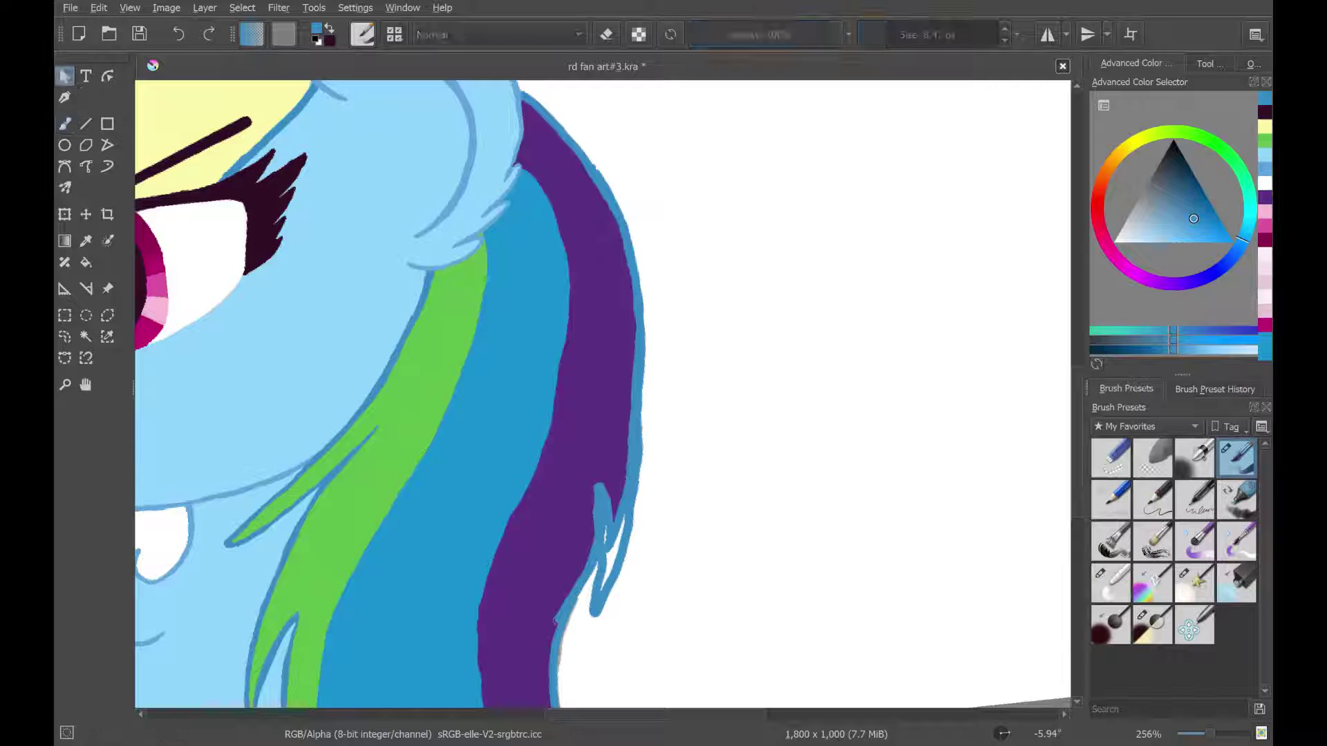
- Fill the new lock with the sampled mane purple, covering the old inner outline and evening the purple stripe's outer edge
{"action": "scroll", "coordinate": [609, 526], "scroll_direction": "up", "scroll_amount": 3}
{"action": "scroll", "coordinate": [581, 314], "scroll_direction": "up", "scroll_amount": 1}
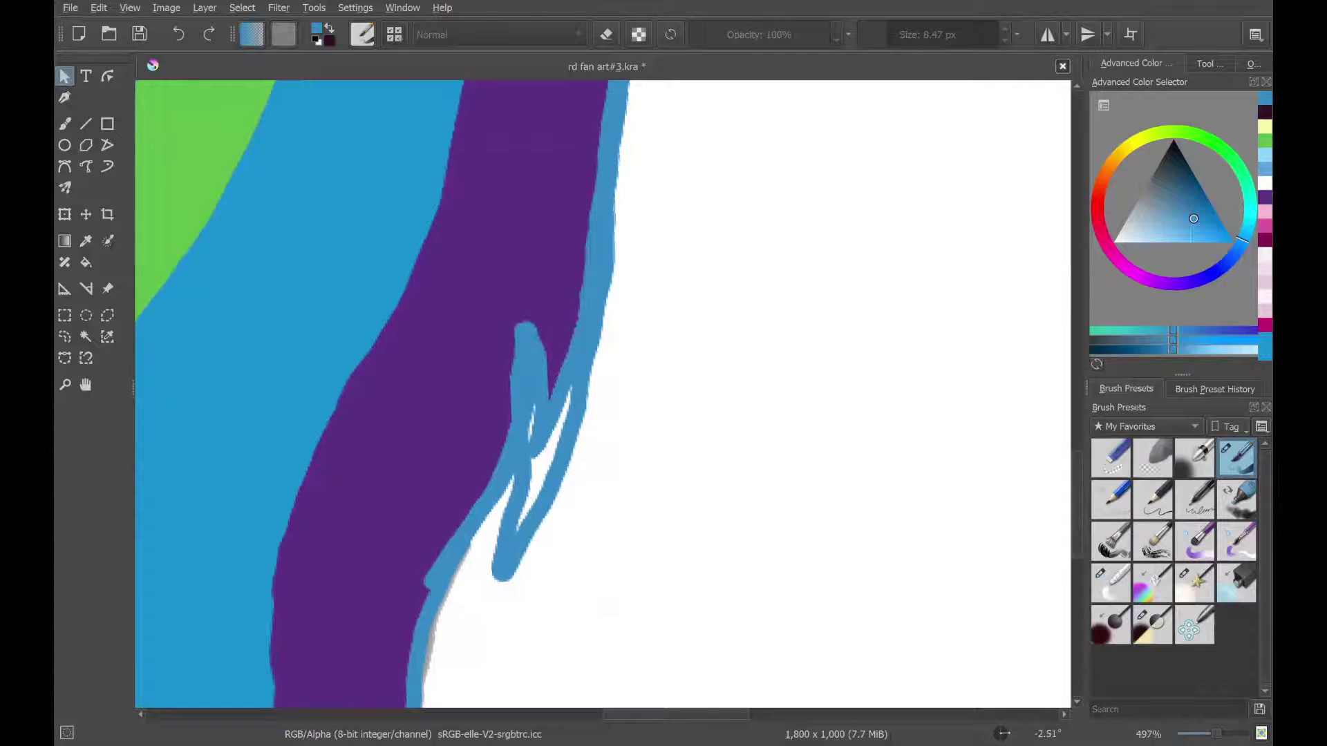
{"action": "left_click", "coordinate": [86, 241]}
{"action": "left_click", "coordinate": [537, 255]}
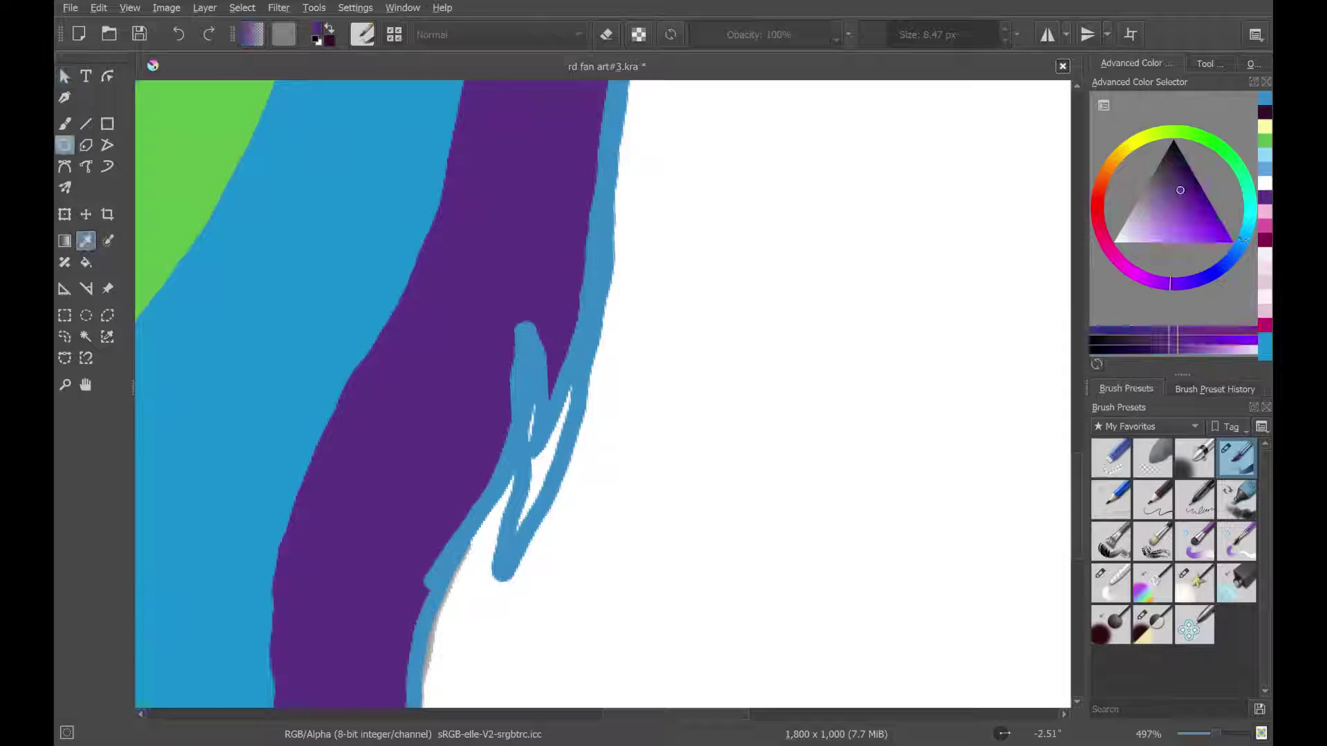
{"action": "key", "text": "b"}
{"action": "mouse_move", "coordinate": [548, 351]}
{"action": "left_mouse_down"}
{"action": "mouse_move", "coordinate": [516, 529]}
{"action": "mouse_move", "coordinate": [552, 442]}
{"action": "mouse_move", "coordinate": [554, 314]}
{"action": "mouse_move", "coordinate": [477, 476]}
{"action": "mouse_move", "coordinate": [559, 298]}
{"action": "mouse_move", "coordinate": [472, 476]}
{"action": "mouse_move", "coordinate": [545, 302]}
{"action": "mouse_move", "coordinate": [521, 335]}
{"action": "mouse_move", "coordinate": [511, 364]}
{"action": "mouse_move", "coordinate": [522, 410]}
{"action": "mouse_move", "coordinate": [408, 616]}
{"action": "left_mouse_up"}
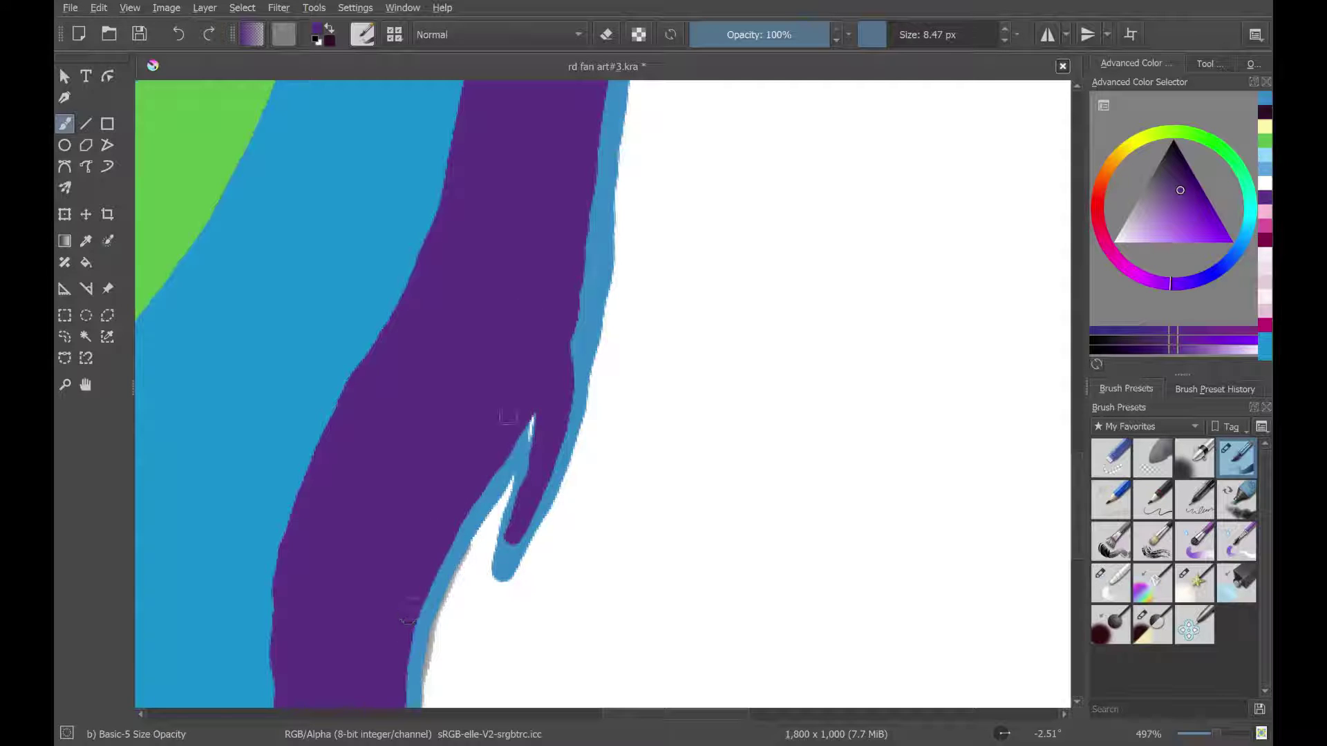
{"action": "mouse_move", "coordinate": [546, 380]}
{"action": "left_mouse_down"}
{"action": "mouse_move", "coordinate": [539, 454]}
{"action": "mouse_move", "coordinate": [578, 319]}
{"action": "mouse_move", "coordinate": [577, 196]}
{"action": "left_mouse_up"}
{"action": "mouse_move", "coordinate": [572, 357]}
{"action": "left_mouse_down"}
{"action": "mouse_move", "coordinate": [593, 247]}
{"action": "mouse_move", "coordinate": [591, 85]}
{"action": "mouse_move", "coordinate": [593, 218]}
{"action": "left_mouse_up"}
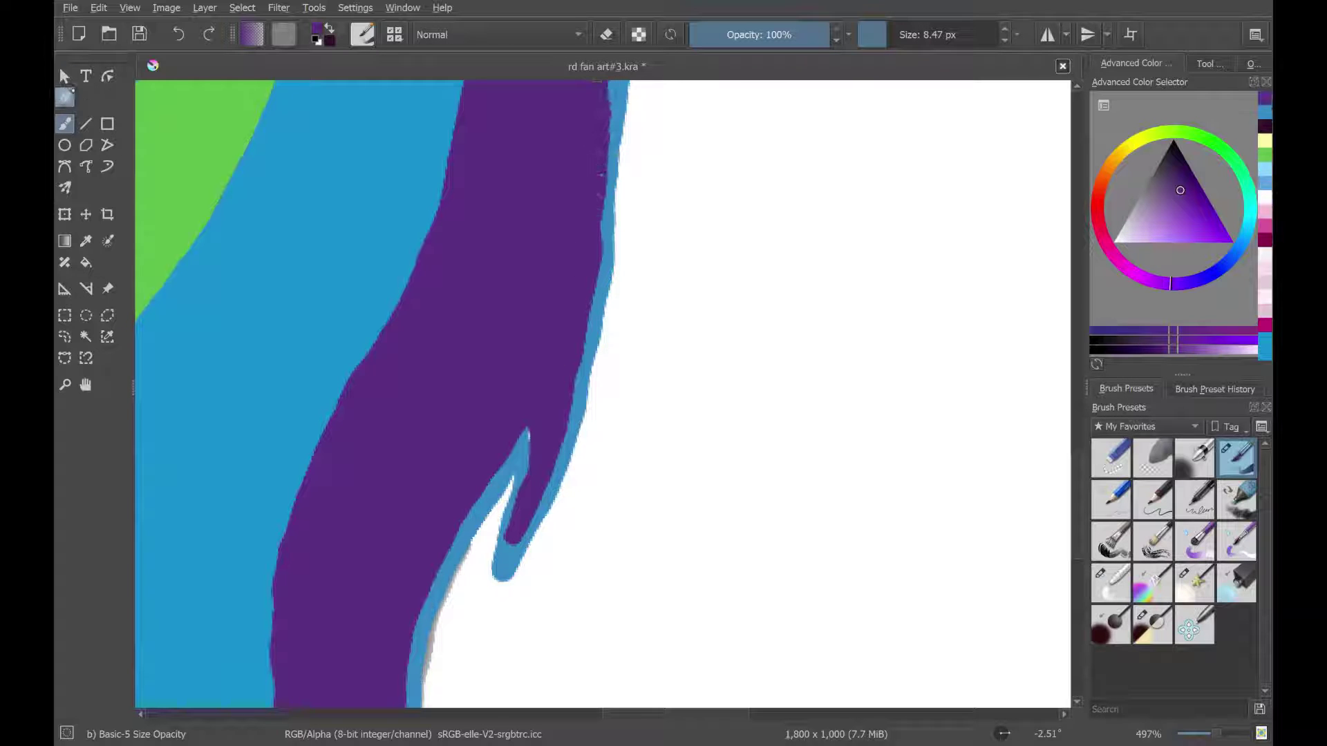
{"action": "left_click", "coordinate": [64, 76]}
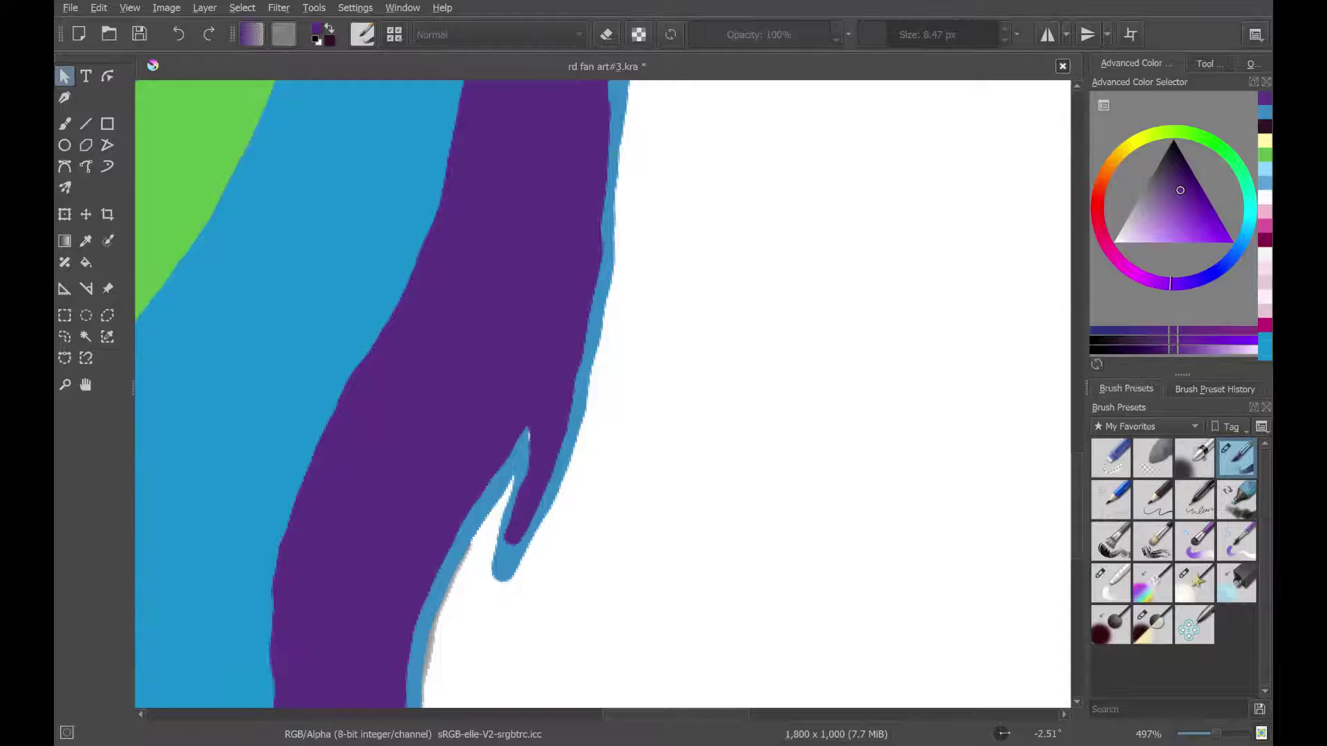
- Paint purple over the pale gap at the inner end of the notch beside the new lock, using the 8.47 px brush
{"action": "scroll", "coordinate": [602, 393], "scroll_direction": "down", "scroll_amount": 8}
{"action": "scroll", "coordinate": [603, 394], "scroll_direction": "up", "scroll_amount": 2}
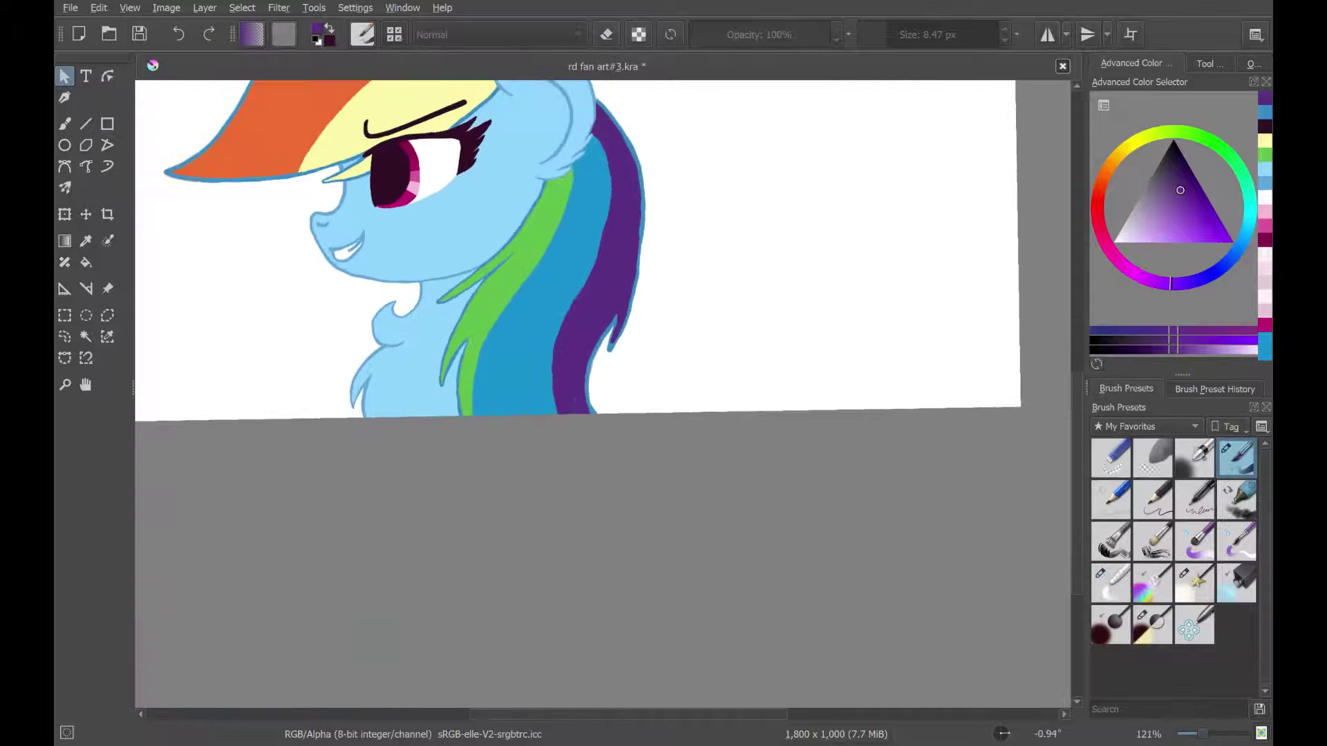
{"action": "scroll", "coordinate": [622, 344], "scroll_direction": "up", "scroll_amount": 10}
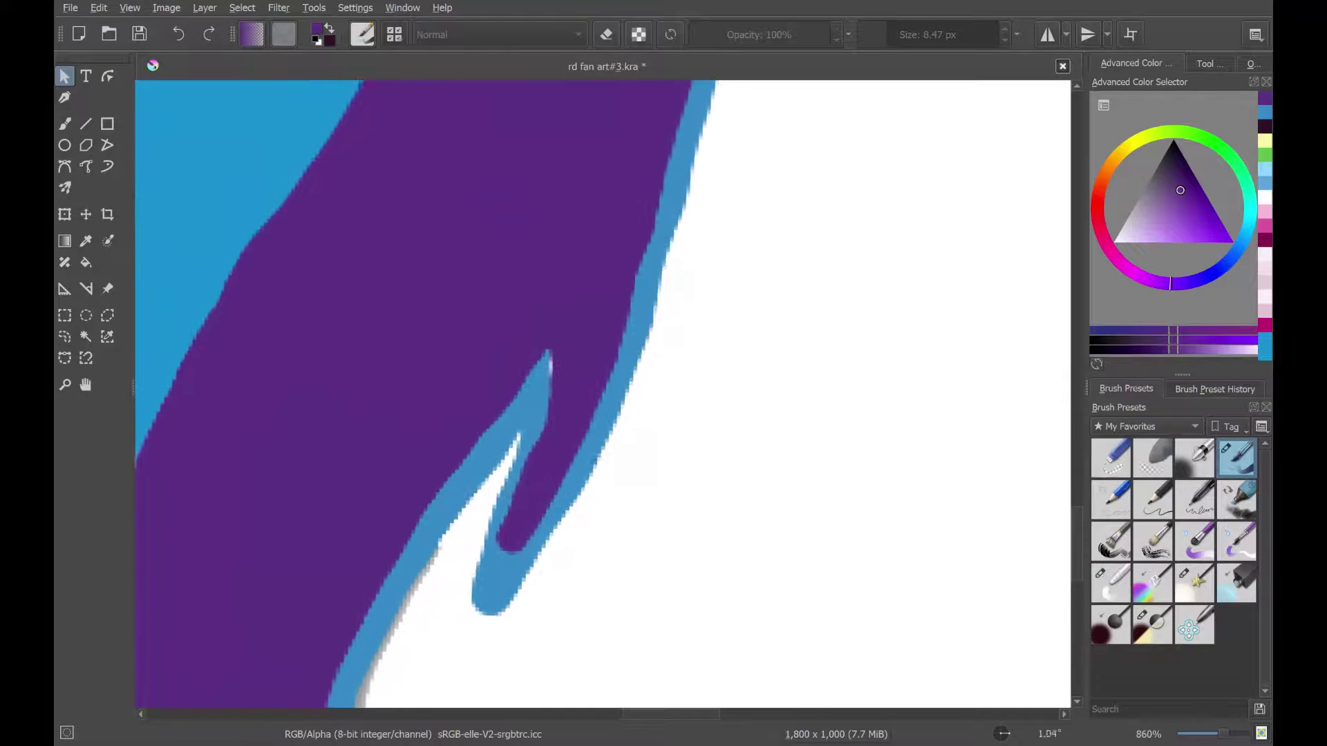
{"action": "scroll", "coordinate": [602, 394], "scroll_direction": "up", "scroll_amount": 1}
{"action": "key", "text": "b"}
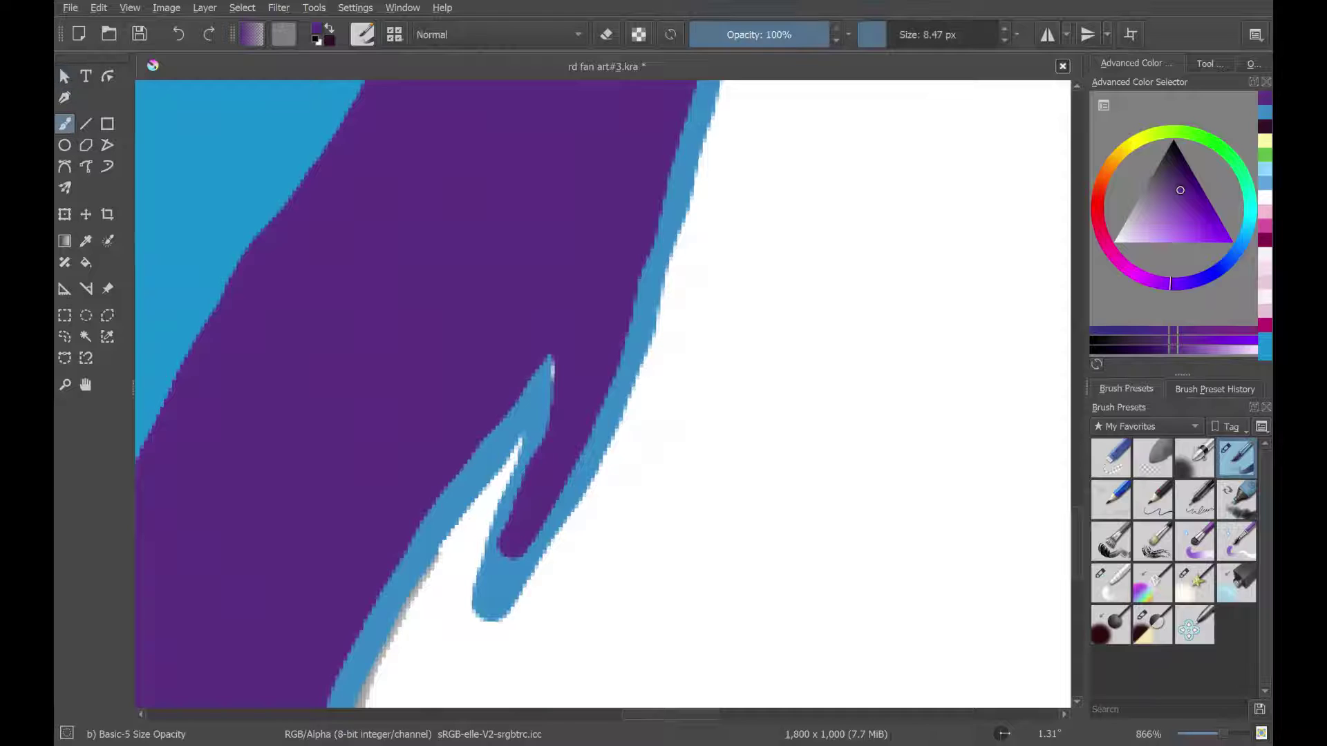
{"action": "mouse_move", "coordinate": [553, 320]}
{"action": "left_mouse_down"}
{"action": "mouse_move", "coordinate": [553, 422]}
{"action": "mouse_move", "coordinate": [544, 432]}
{"action": "mouse_move", "coordinate": [541, 374]}
{"action": "mouse_move", "coordinate": [533, 425]}
{"action": "left_mouse_up"}
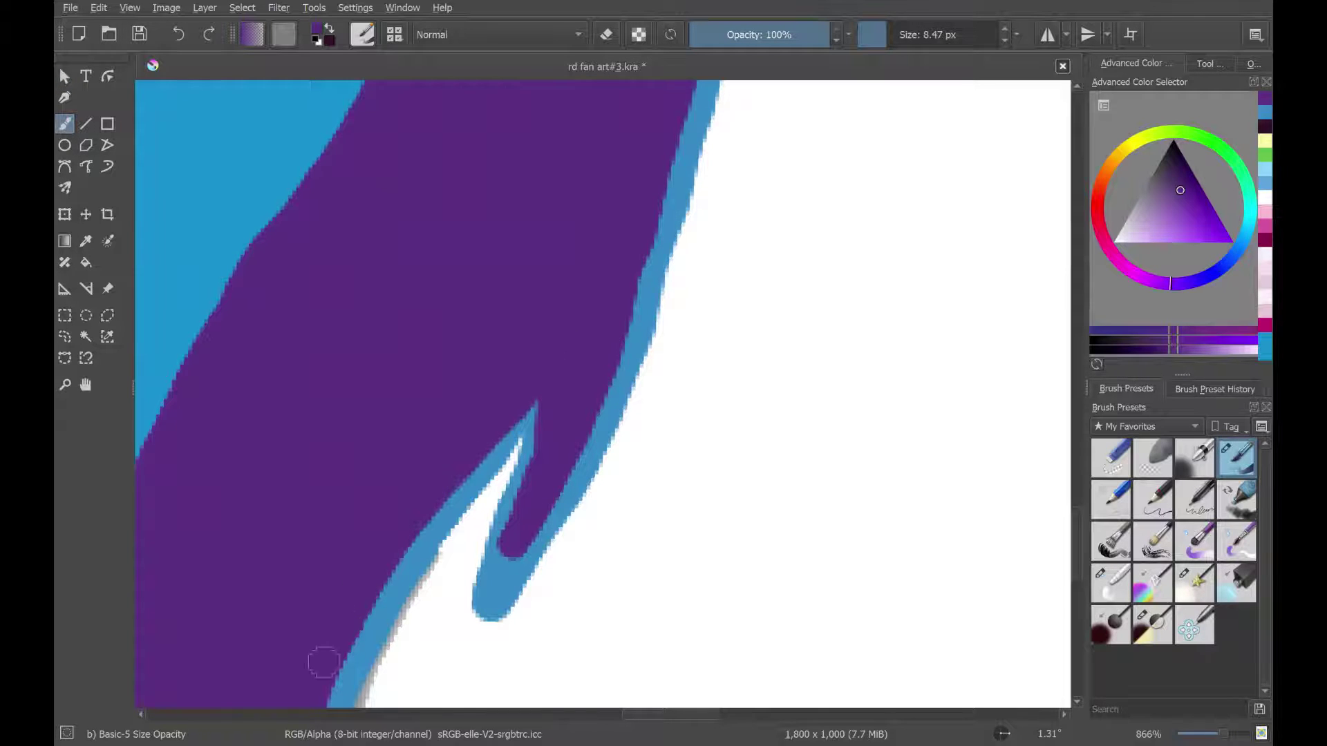
{"action": "left_click_drag", "start_coordinate": [608, 339], "coordinate": [541, 513]}
- Reduce the brush to 1.78 px, extend the purple fill into the new lock's pointed tip and thin the outline along its outer edge
{"action": "left_click", "coordinate": [875, 36]}
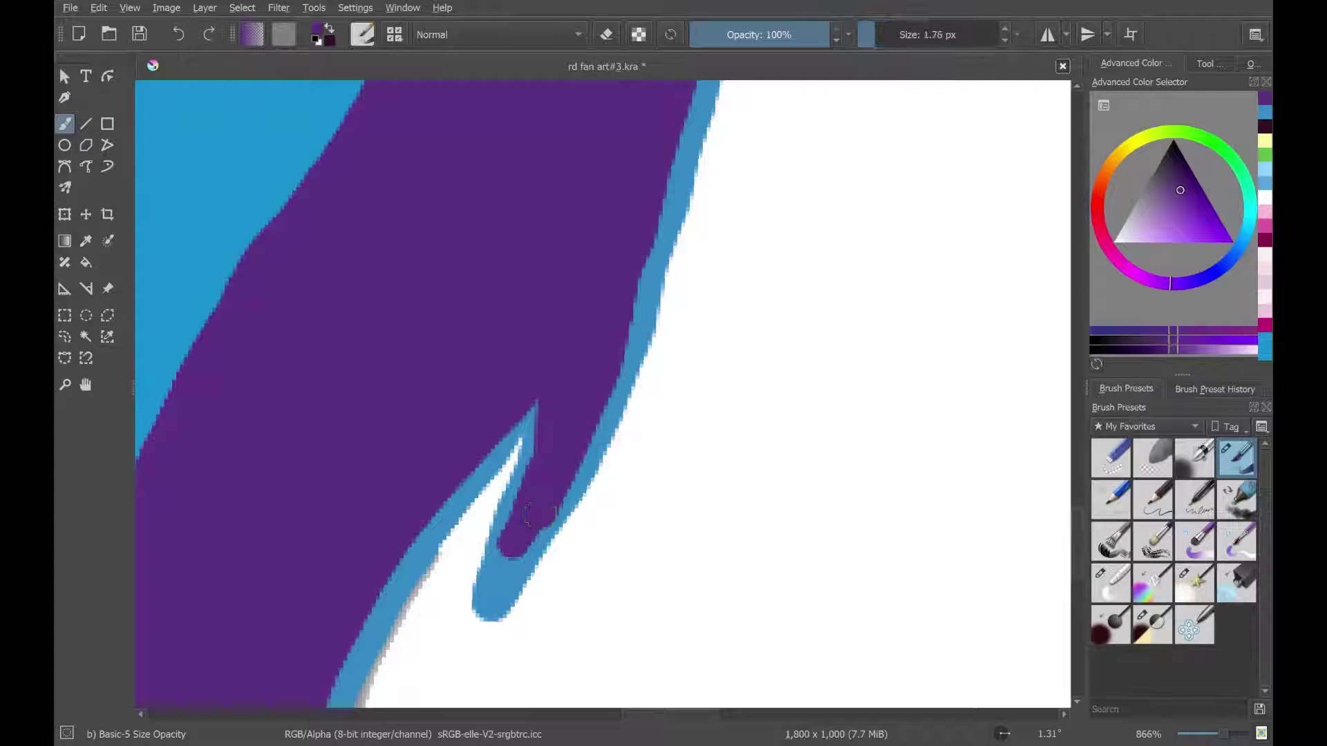
{"action": "left_click_drag", "start_coordinate": [515, 557], "coordinate": [503, 579]}
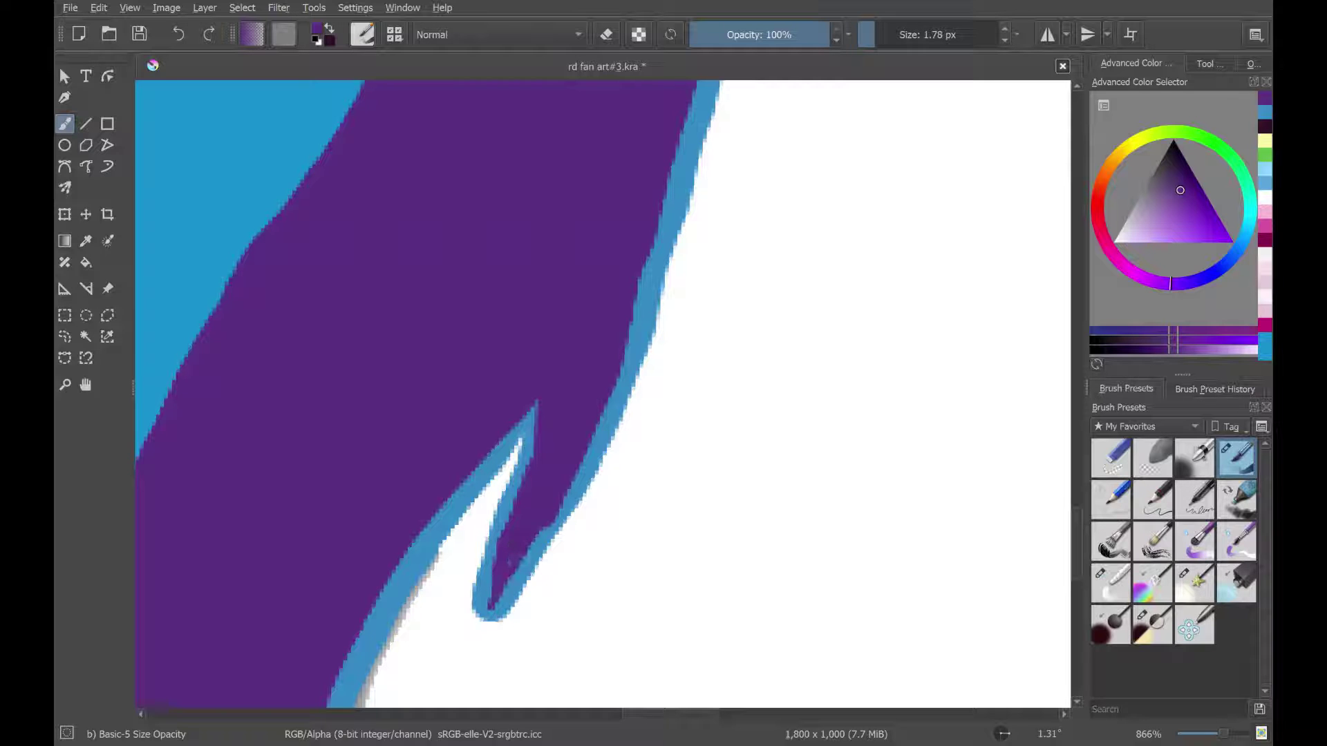
{"action": "left_click_drag", "start_coordinate": [630, 330], "coordinate": [648, 256]}
{"action": "left_click_drag", "start_coordinate": [499, 608], "coordinate": [525, 547]}
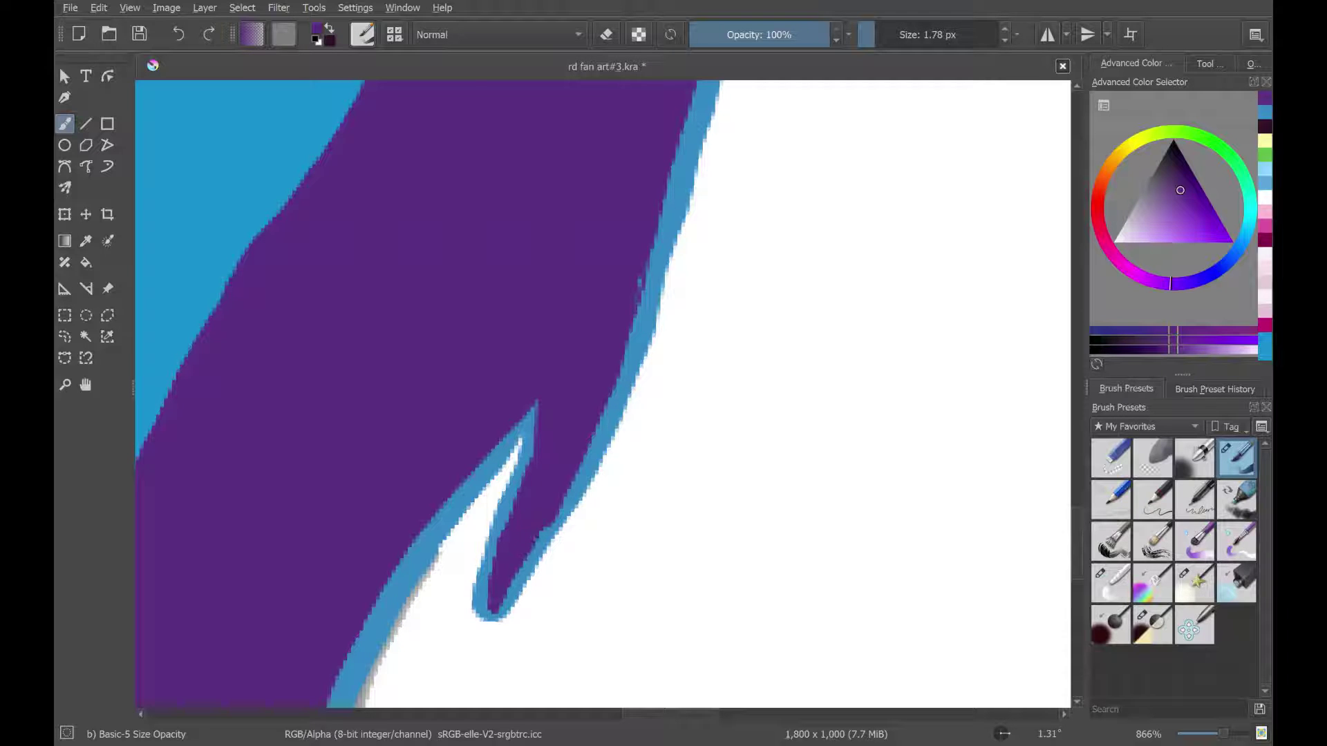
{"action": "left_click_drag", "start_coordinate": [573, 487], "coordinate": [617, 391]}
{"action": "left_click_drag", "start_coordinate": [579, 471], "coordinate": [654, 241]}
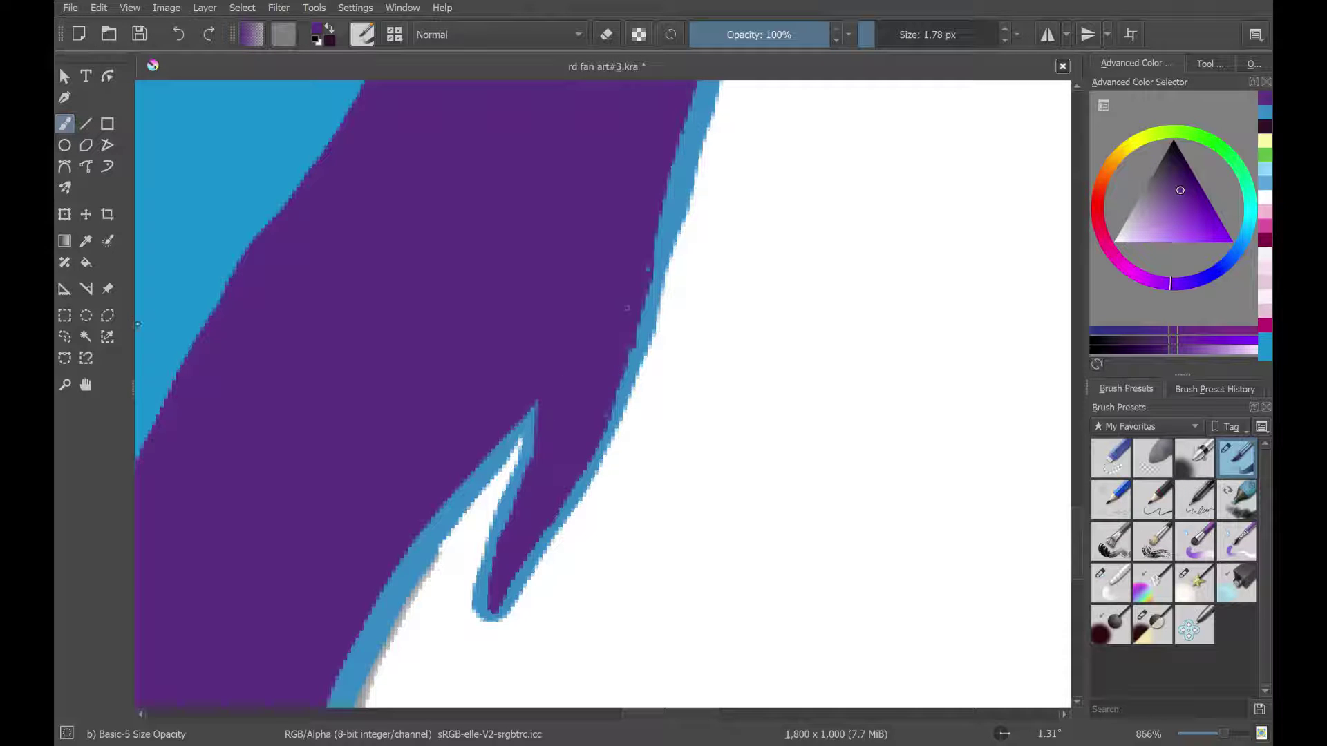
- Sample the outline blue and even the outline around the new lock's notch and outer edge with a 2.76 px brush
{"action": "key", "text": "p"}
{"action": "left_click", "coordinate": [459, 521]}
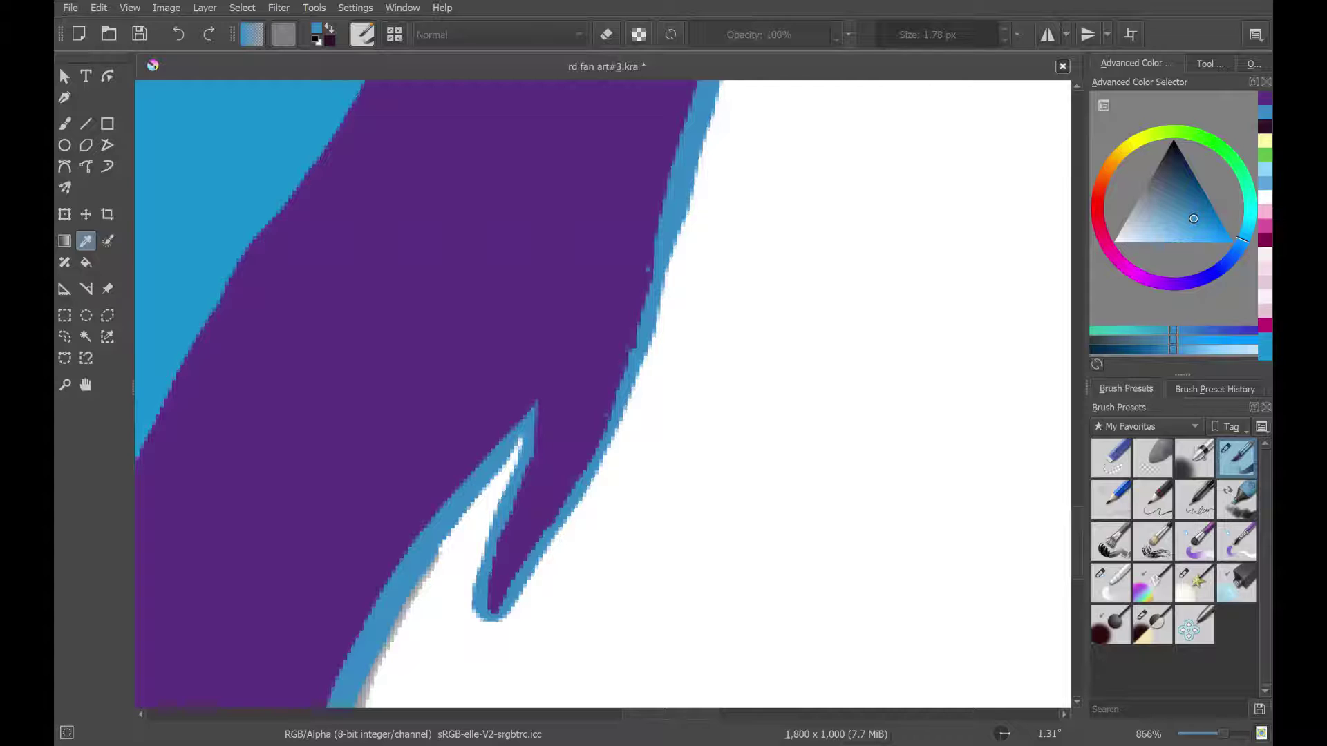
{"action": "key", "text": "b"}
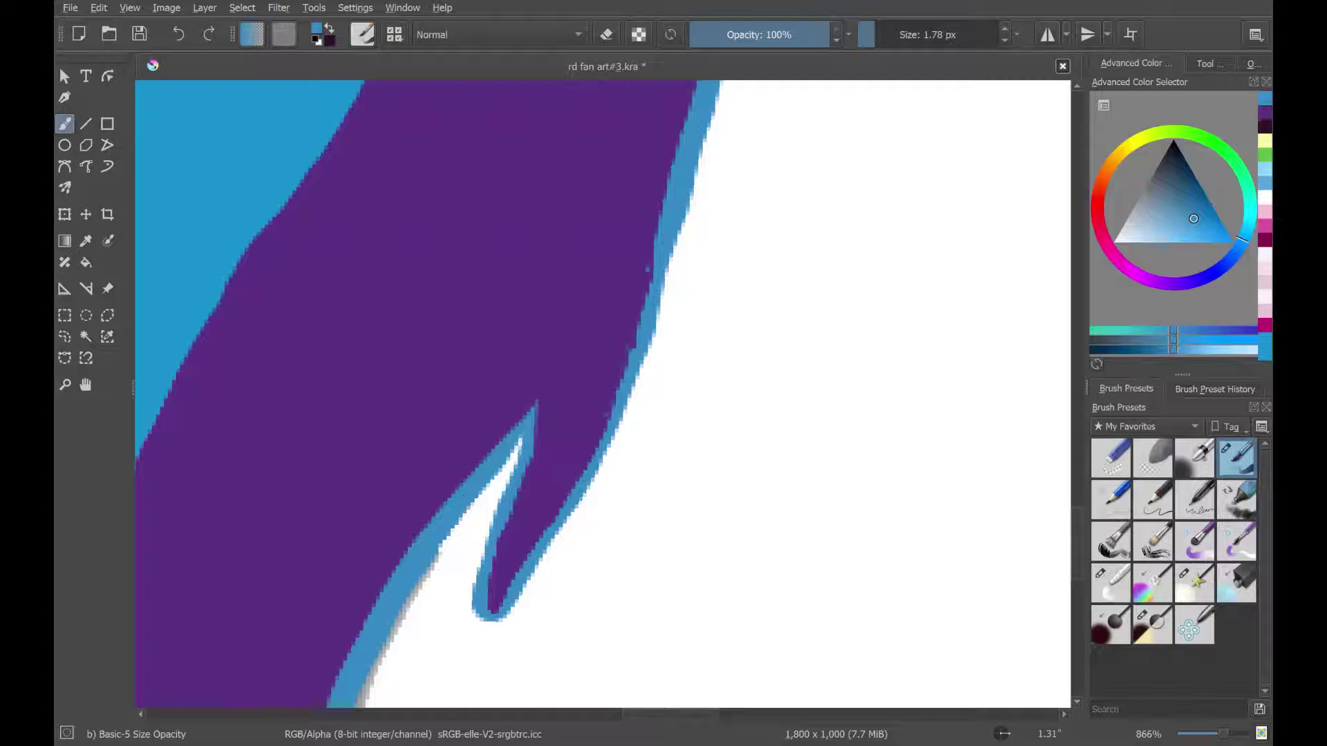
{"action": "left_click_drag", "start_coordinate": [880, 45], "coordinate": [890, 47]}
{"action": "mouse_move", "coordinate": [487, 456]}
{"action": "left_mouse_down"}
{"action": "mouse_move", "coordinate": [520, 420]}
{"action": "mouse_move", "coordinate": [541, 425]}
{"action": "mouse_move", "coordinate": [517, 508]}
{"action": "left_mouse_up"}
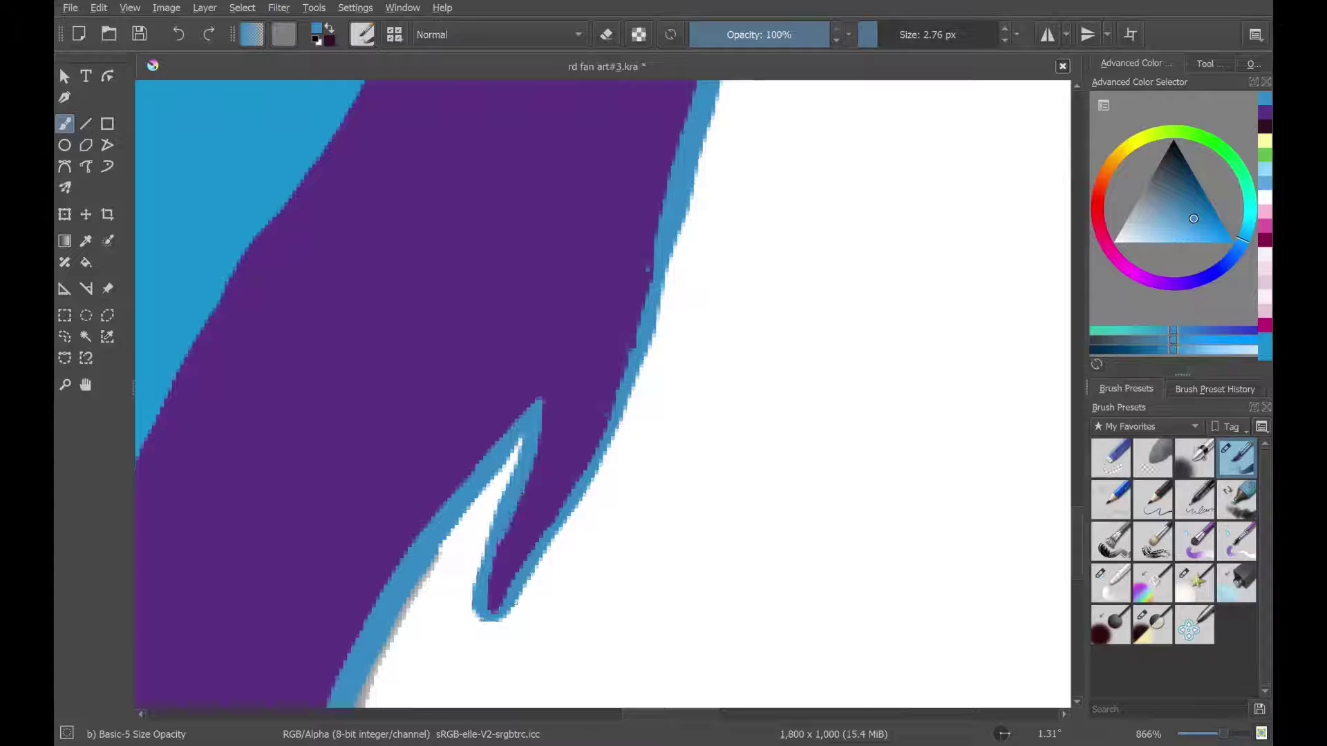
{"action": "left_click_drag", "start_coordinate": [515, 603], "coordinate": [605, 442]}
{"action": "left_click_drag", "start_coordinate": [626, 373], "coordinate": [649, 271]}
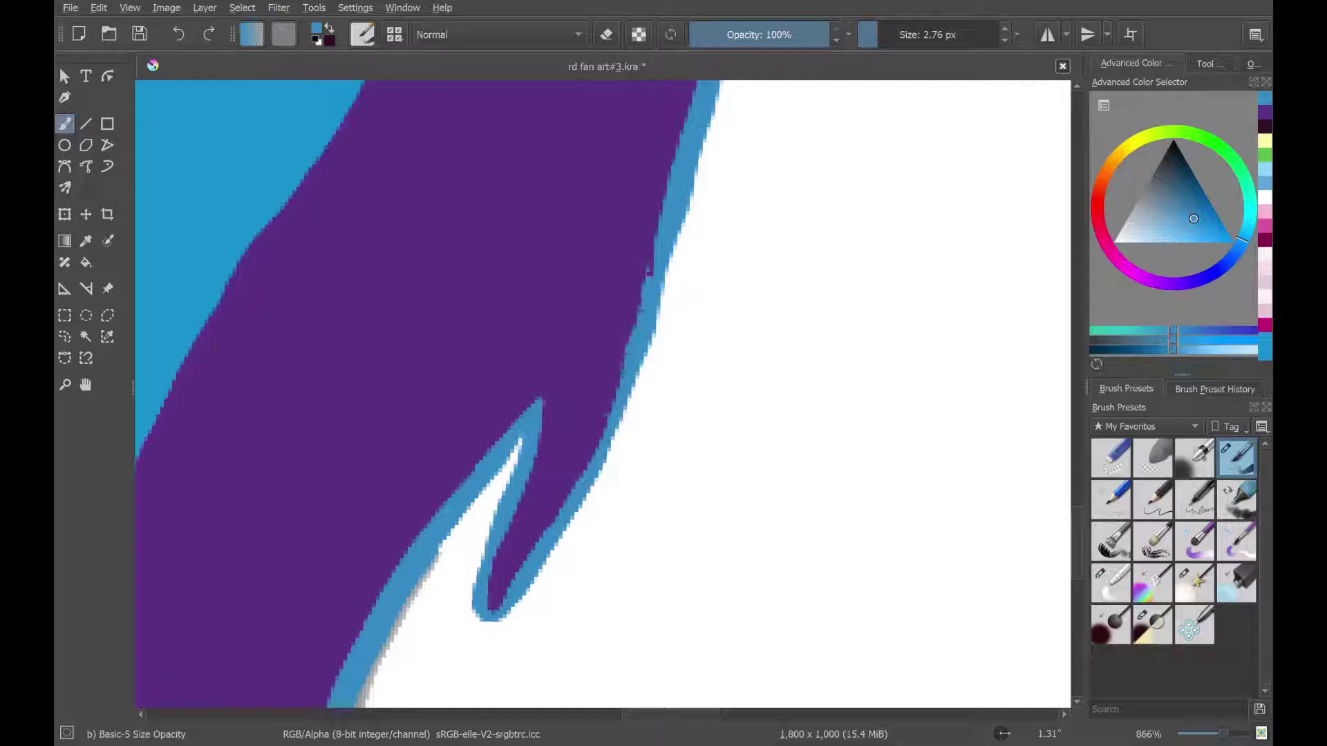
{"action": "left_click", "coordinate": [64, 76]}
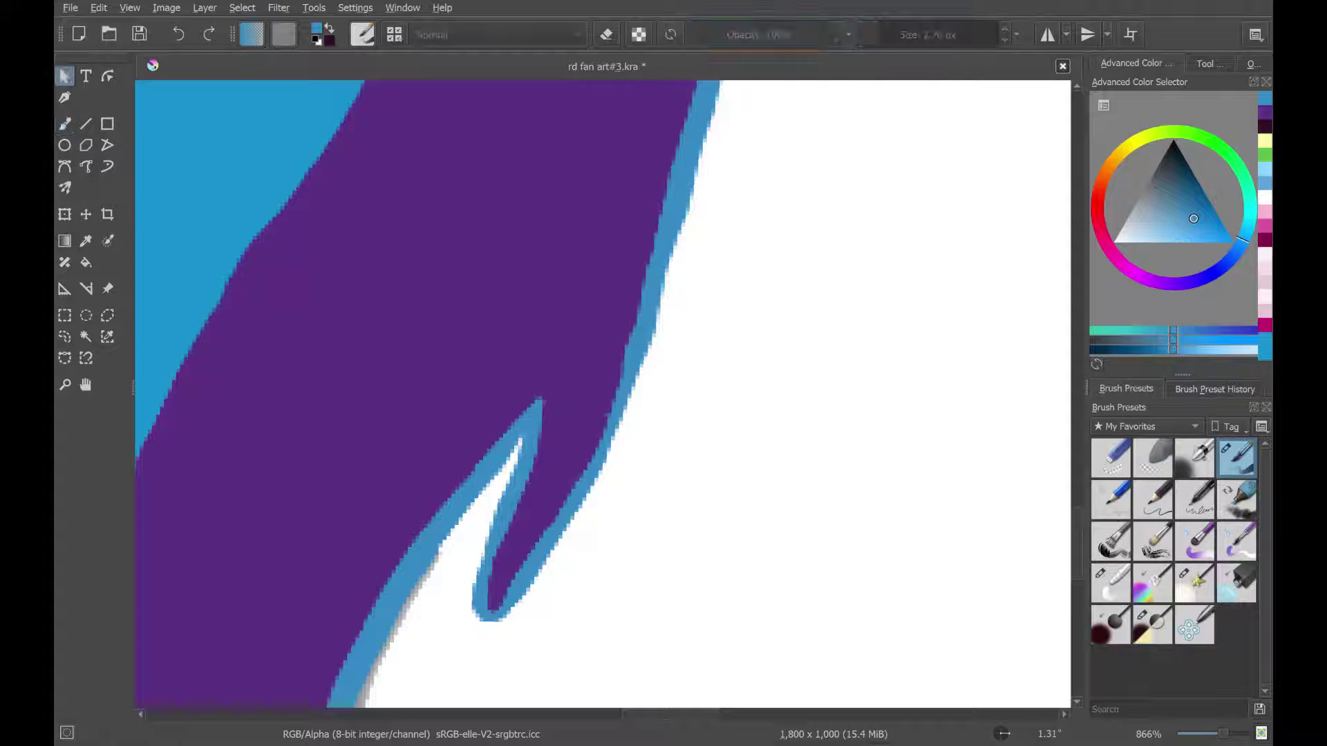
{"action": "scroll", "coordinate": [602, 394], "scroll_direction": "down", "scroll_amount": 6}
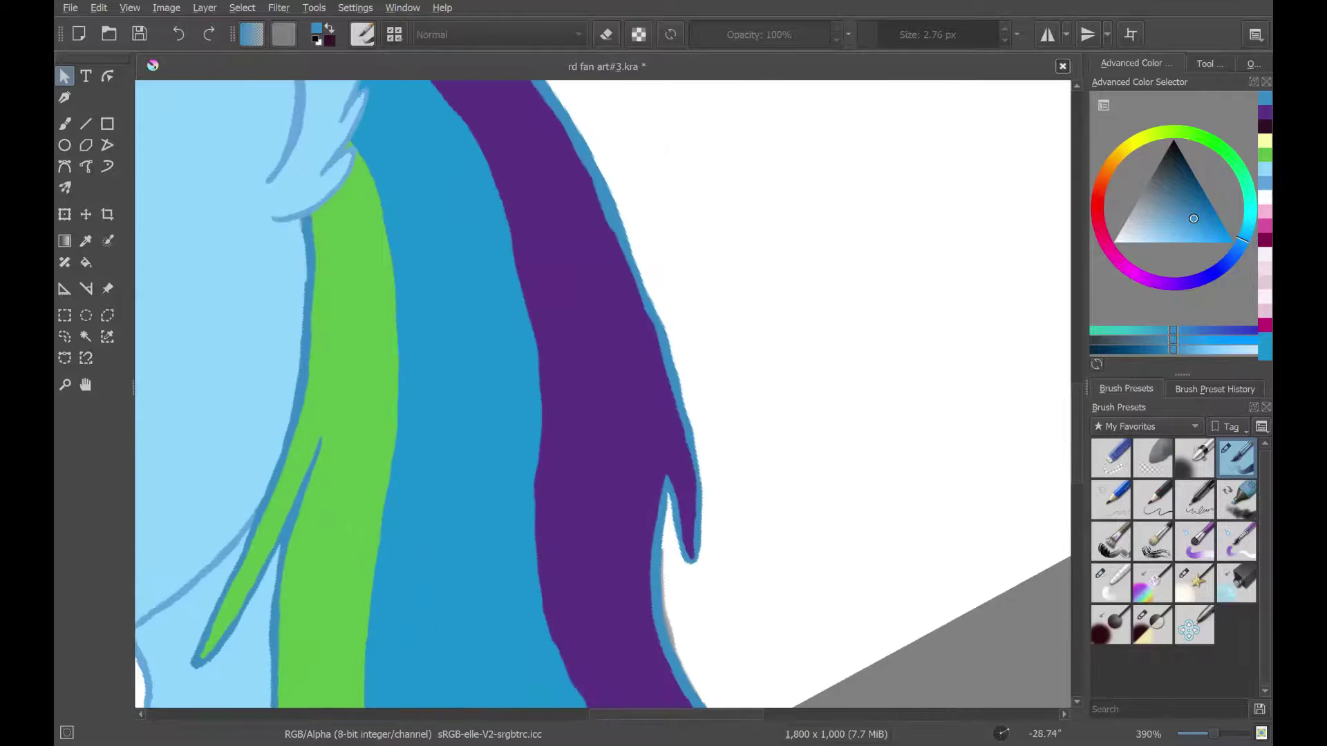
{"action": "scroll", "coordinate": [603, 394], "scroll_direction": "down", "scroll_amount": 2}
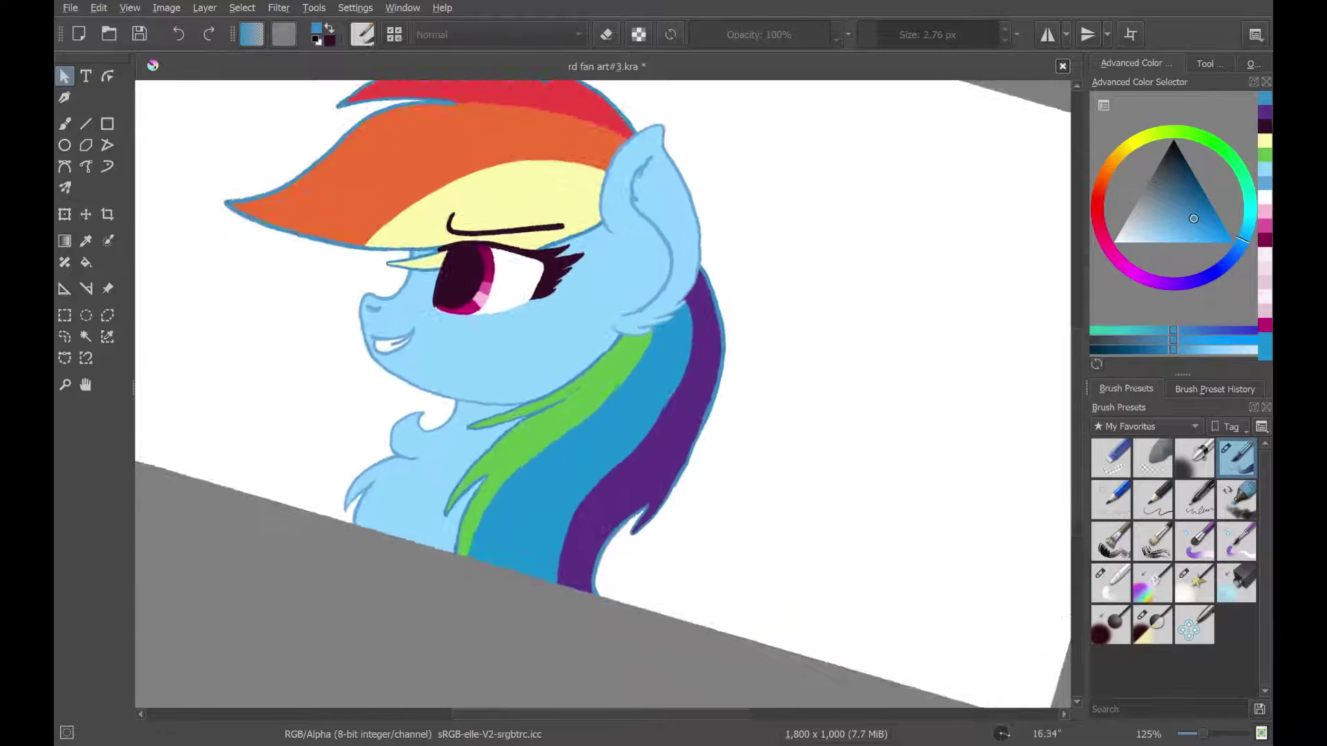
{"action": "scroll", "coordinate": [603, 393], "scroll_direction": "up", "scroll_amount": 4}
{"action": "scroll", "coordinate": [602, 394], "scroll_direction": "up", "scroll_amount": 3}
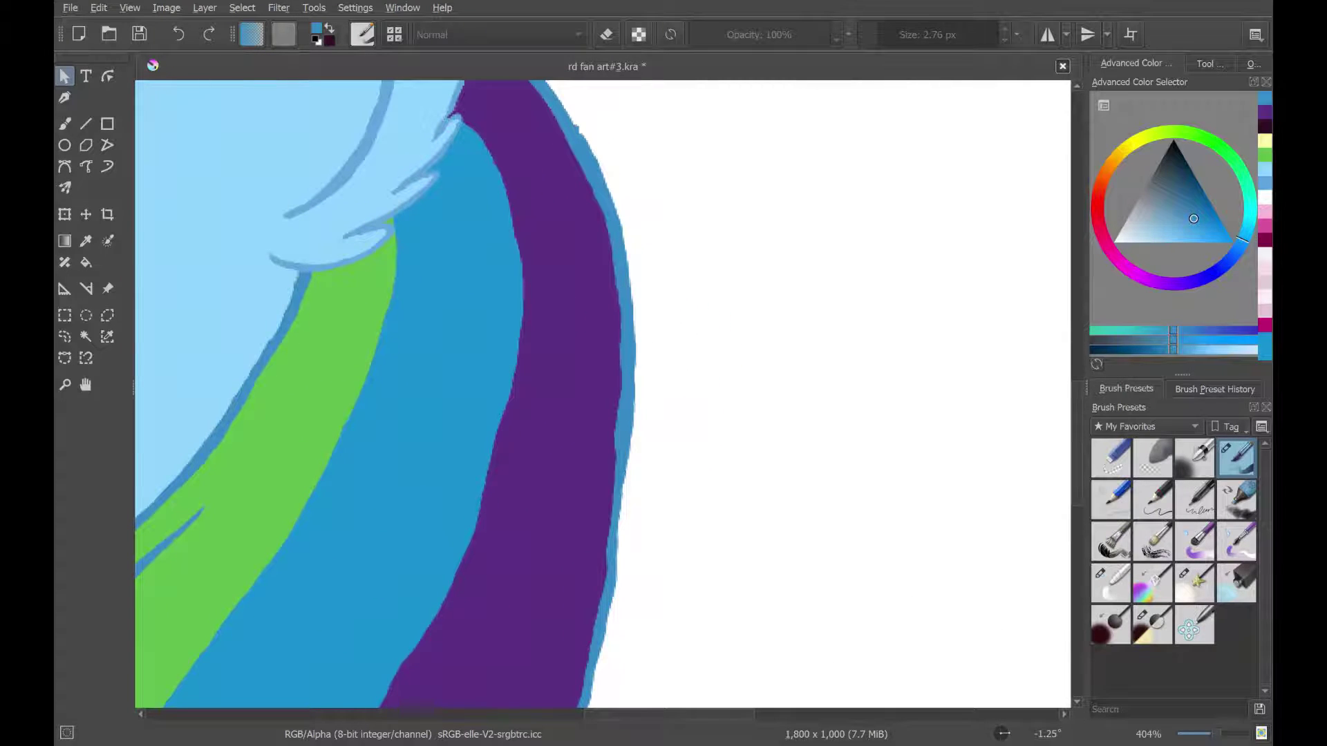
{"action": "key", "text": "b"}
{"action": "left_click_drag", "start_coordinate": [593, 367], "coordinate": [602, 468]}
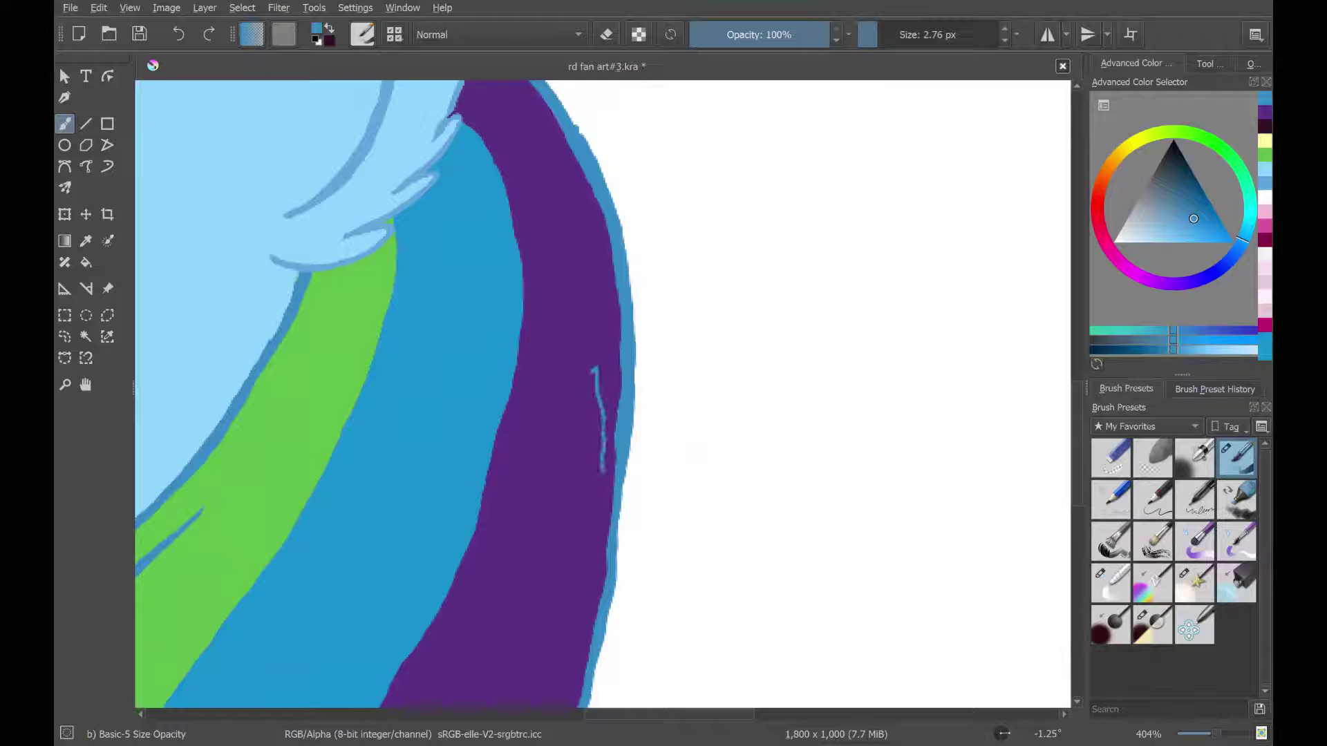
{"action": "key", "text": "ctrl+z"}
- Sample the mane purple and smooth the middle of the purple stripe's outer edge against the blue outline
{"action": "key", "text": "p"}
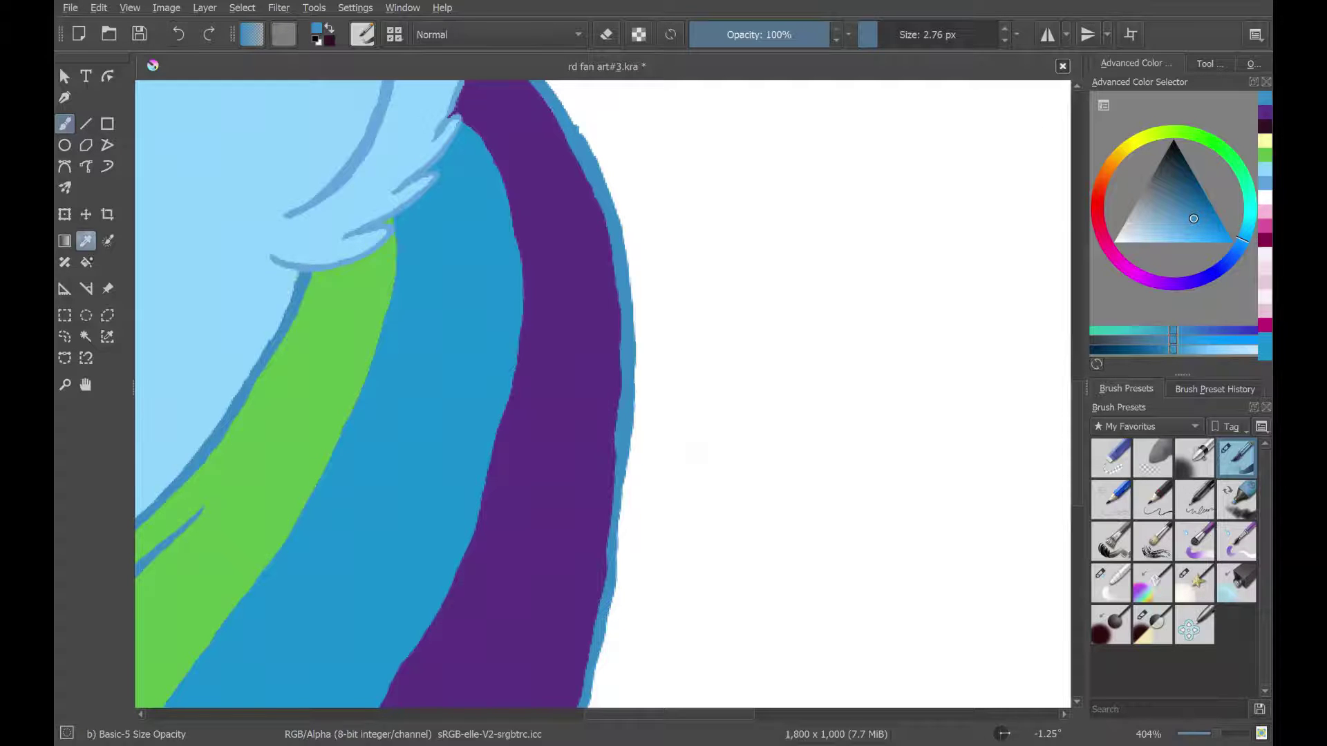
{"action": "left_click", "coordinate": [580, 332]}
{"action": "key", "text": "b"}
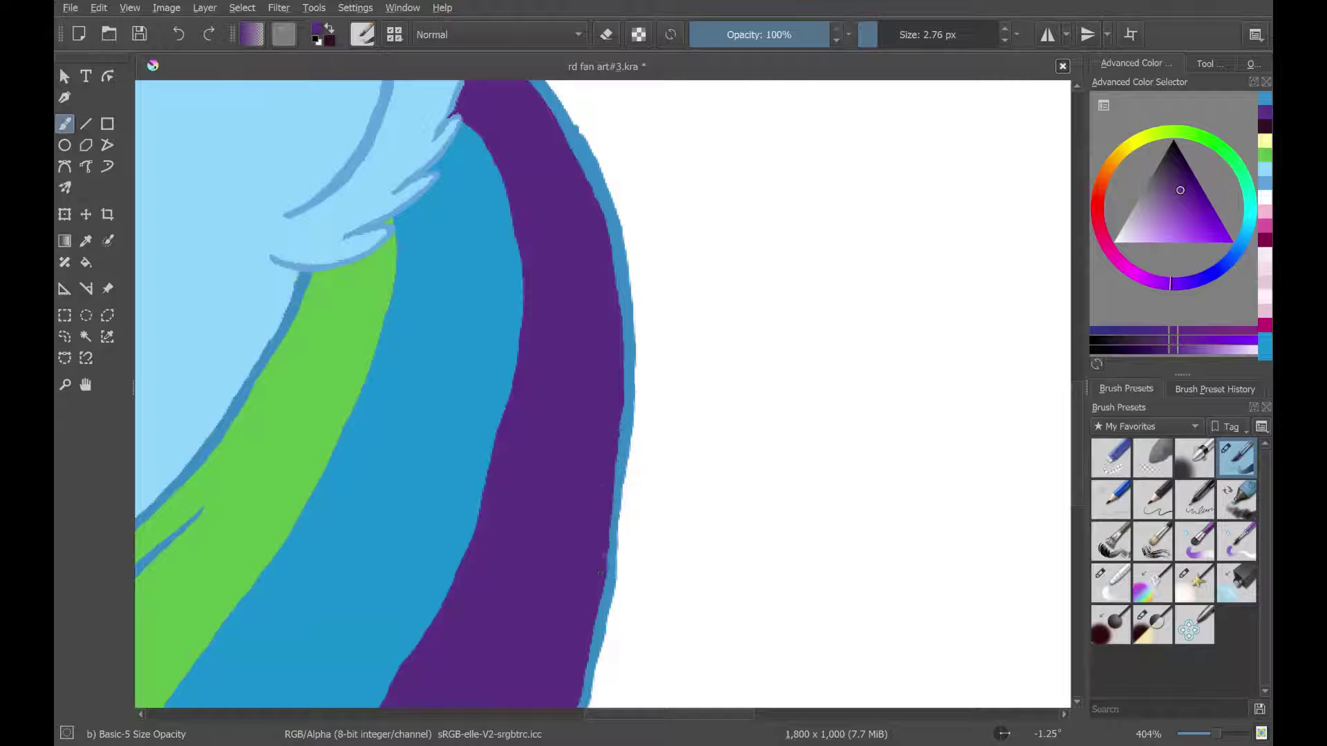
{"action": "left_click_drag", "start_coordinate": [600, 573], "coordinate": [599, 581]}
{"action": "left_click", "coordinate": [64, 76]}
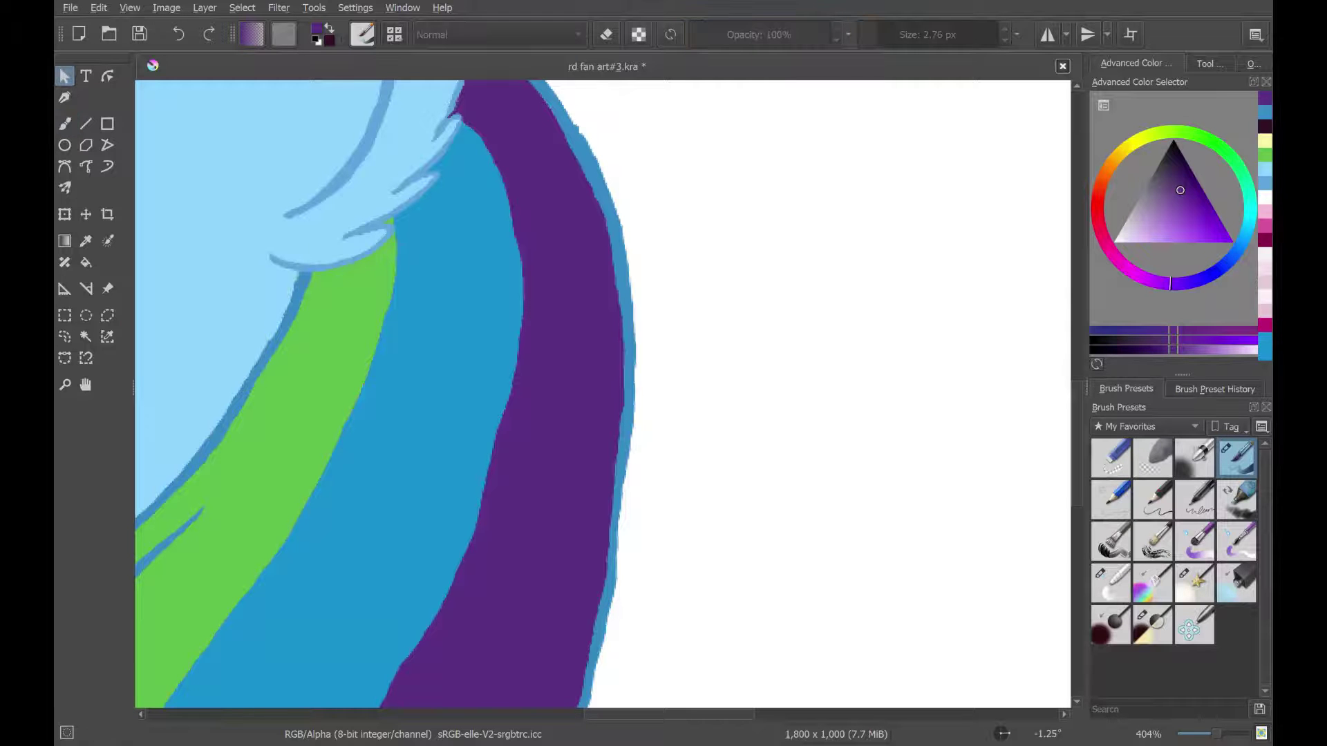
- Enlarge the brush to 4.55 px and try to thin the blue outline along the purple stripe's upper outer edge
{"action": "scroll", "coordinate": [553, 276], "scroll_direction": "up", "scroll_amount": 5}
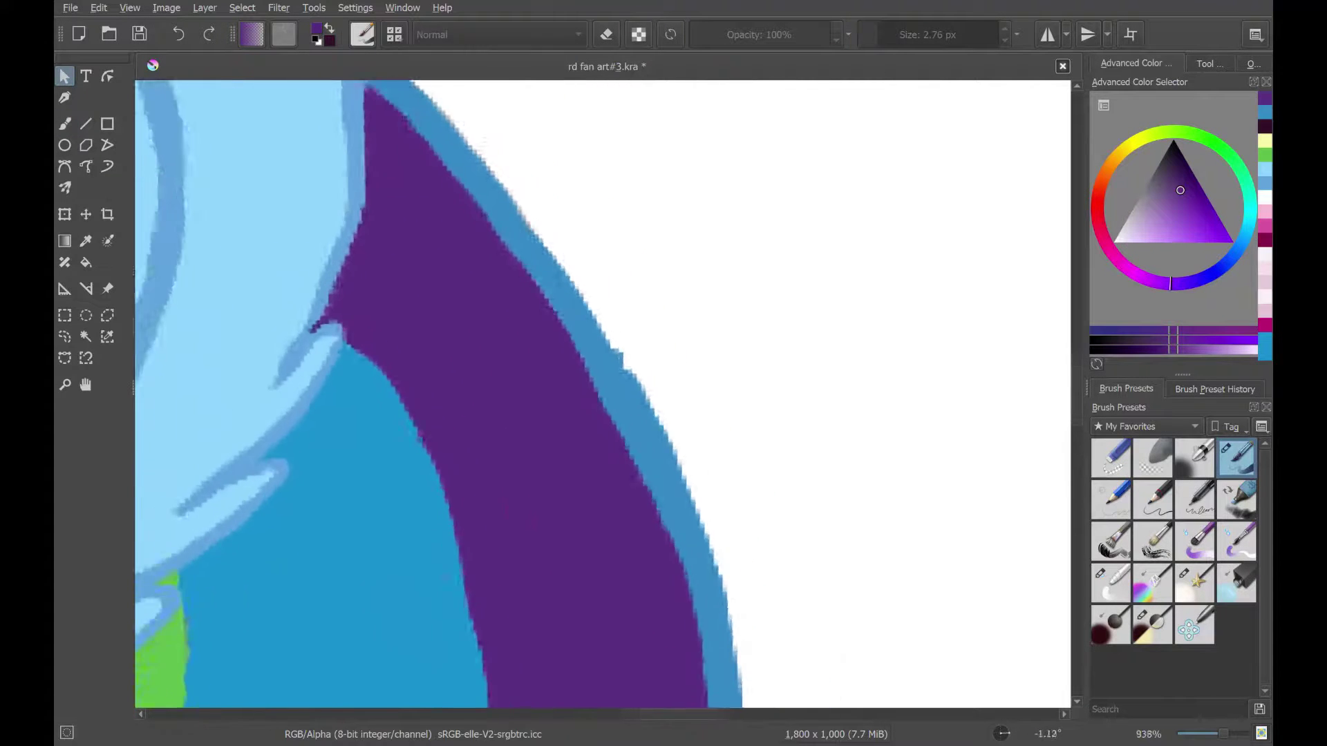
{"action": "scroll", "coordinate": [484, 331], "scroll_direction": "up", "scroll_amount": 1}
{"action": "key", "text": "b"}
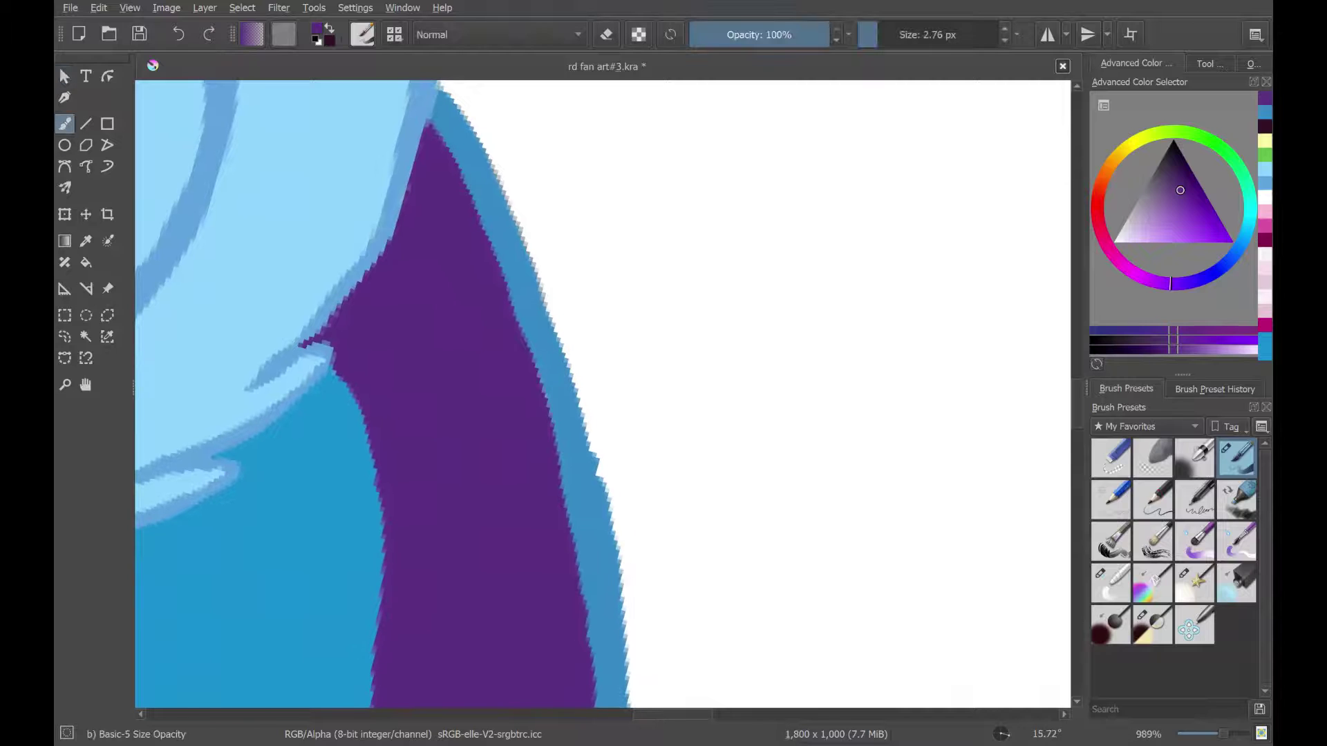
{"action": "left_click_drag", "start_coordinate": [876, 40], "coordinate": [880, 40]}
{"action": "mouse_move", "coordinate": [584, 653]}
{"action": "left_mouse_down"}
{"action": "mouse_move", "coordinate": [578, 564]}
{"action": "mouse_move", "coordinate": [524, 351]}
{"action": "mouse_move", "coordinate": [456, 187]}
{"action": "left_mouse_up"}
{"action": "mouse_move", "coordinate": [481, 232]}
{"action": "left_mouse_down"}
{"action": "mouse_move", "coordinate": [532, 339]}
{"action": "mouse_move", "coordinate": [565, 463]}
{"action": "mouse_move", "coordinate": [571, 573]}
{"action": "left_mouse_up"}
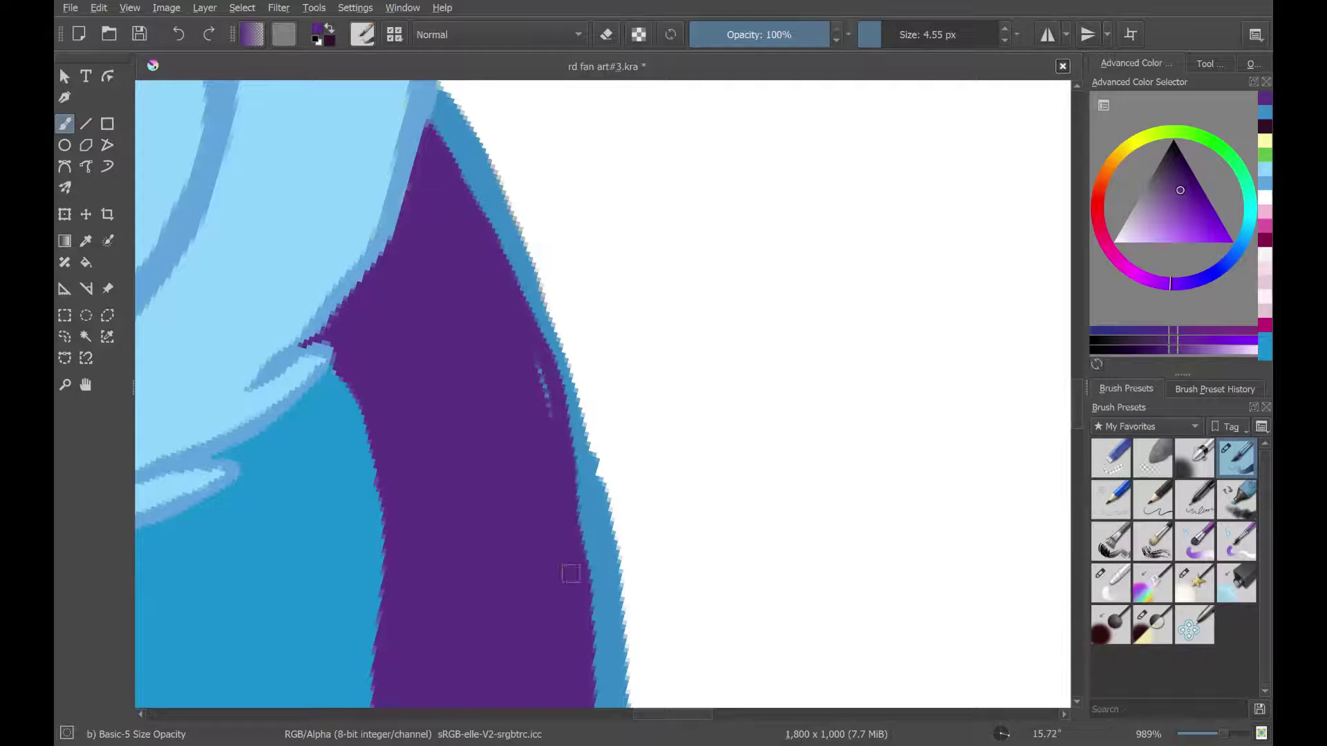
{"action": "key", "text": "ctrl+z"}
- Extend the purple along the stripe's upper outer edge in an even curve, narrowing the thick blue outline below the bump
{"action": "mouse_move", "coordinate": [436, 168]}
{"action": "left_mouse_down"}
{"action": "mouse_move", "coordinate": [558, 456]}
{"action": "mouse_move", "coordinate": [575, 654]}
{"action": "left_mouse_up"}
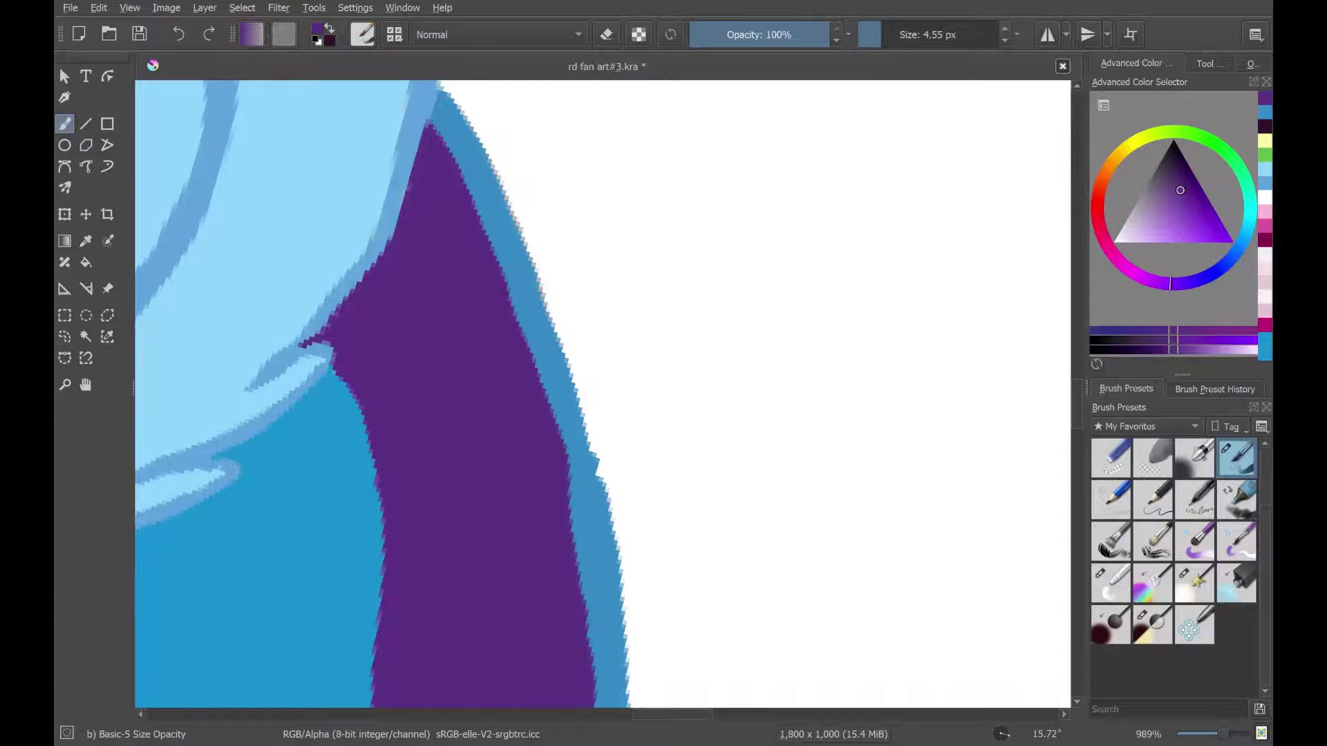
{"action": "left_click_drag", "start_coordinate": [593, 701], "coordinate": [561, 494]}
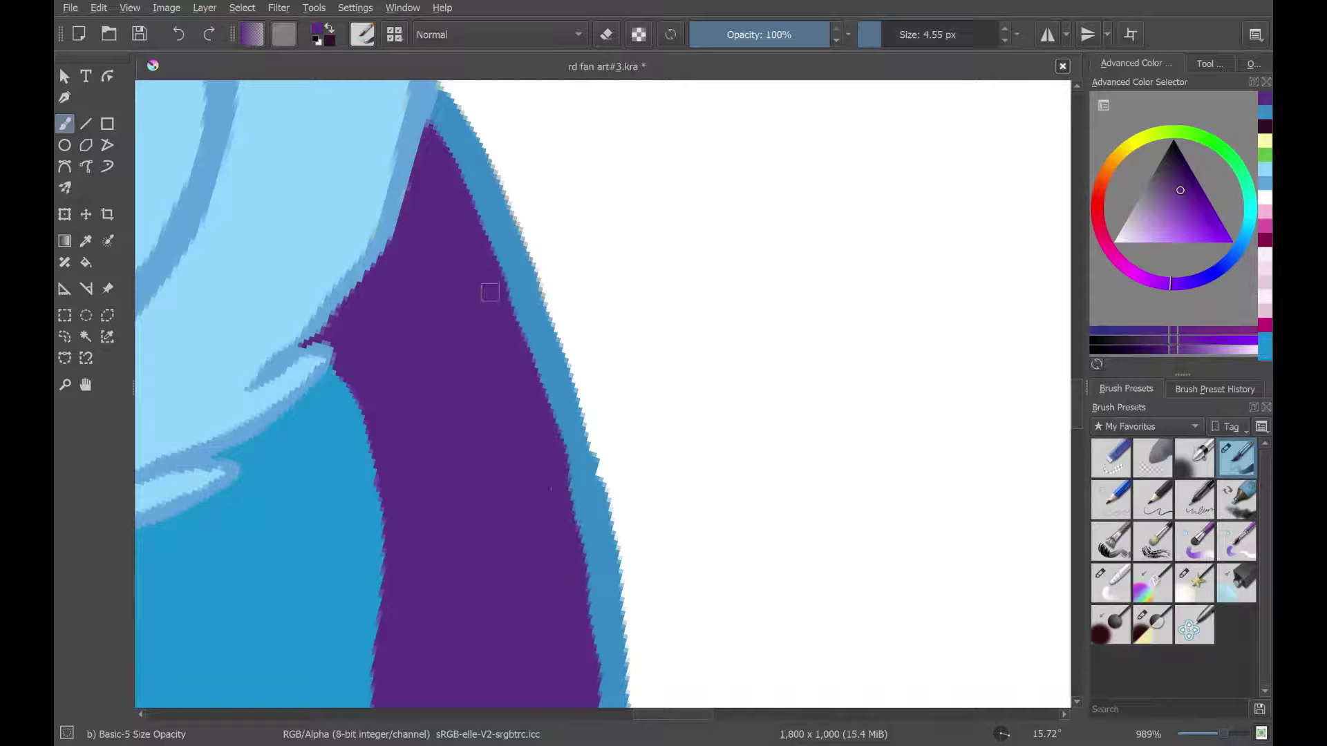
{"action": "left_click_drag", "start_coordinate": [595, 702], "coordinate": [544, 439]}
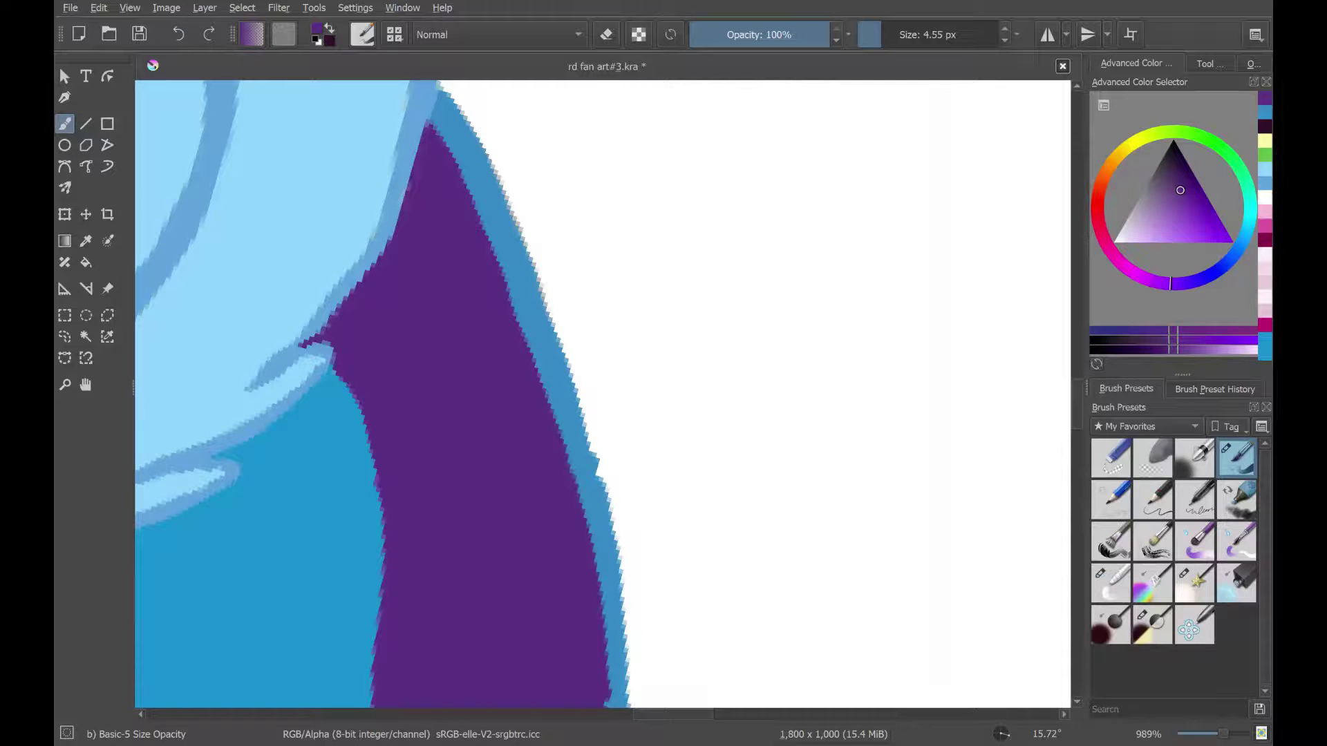
{"action": "left_click", "coordinate": [64, 76]}
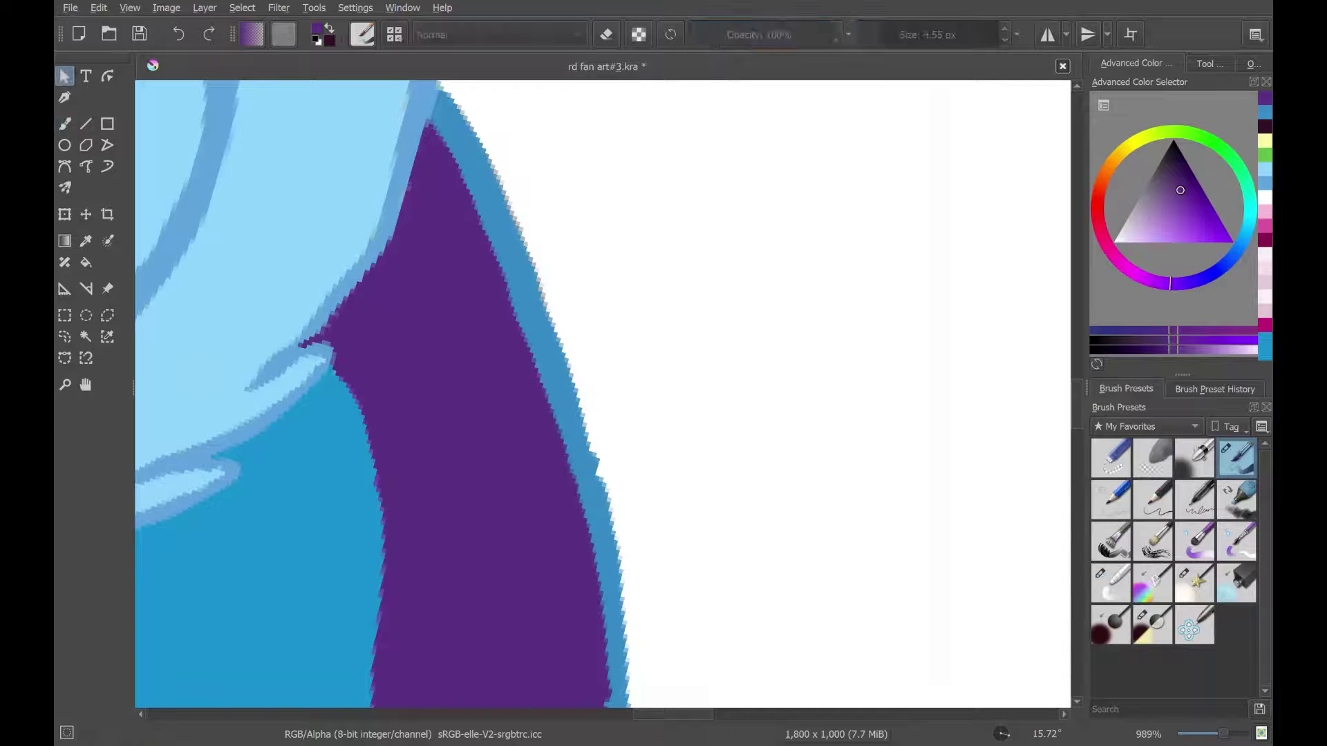
- Paint out the notch and bump in the purple stripe's outer edge further down, thinning the blue outline to an even width
{"action": "scroll", "coordinate": [602, 394], "scroll_direction": "down", "scroll_amount": 3}
{"action": "scroll", "coordinate": [603, 394], "scroll_direction": "up", "scroll_amount": 3}
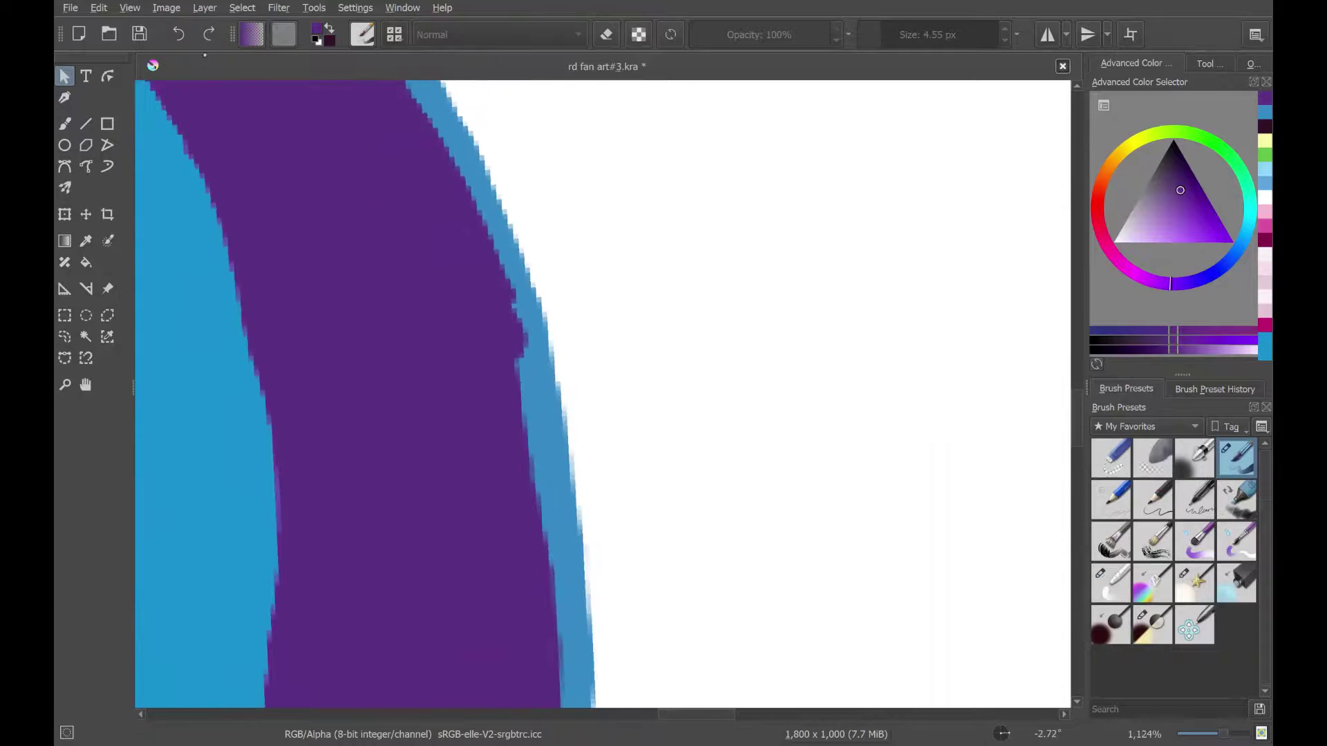
{"action": "key", "text": "b"}
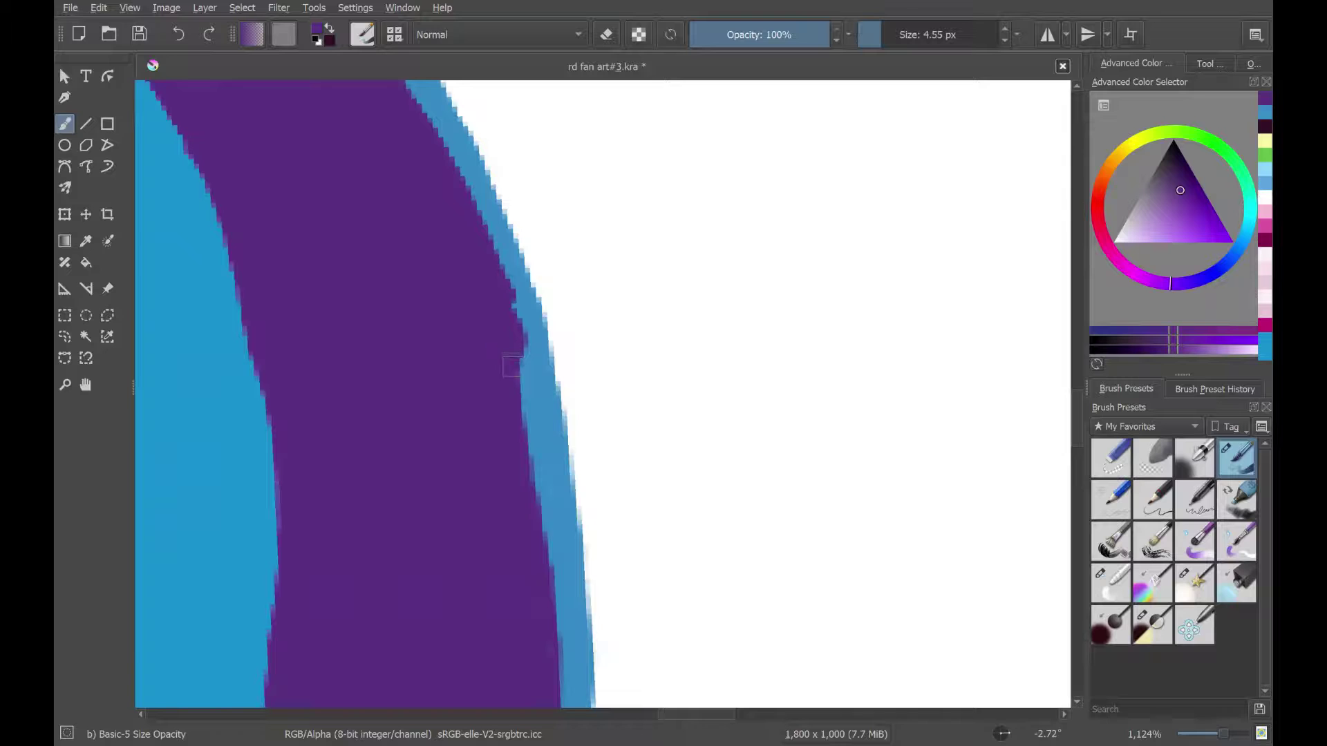
{"action": "mouse_move", "coordinate": [512, 367]}
{"action": "left_mouse_down"}
{"action": "mouse_move", "coordinate": [521, 444]}
{"action": "mouse_move", "coordinate": [512, 355]}
{"action": "mouse_move", "coordinate": [539, 539]}
{"action": "left_mouse_up"}
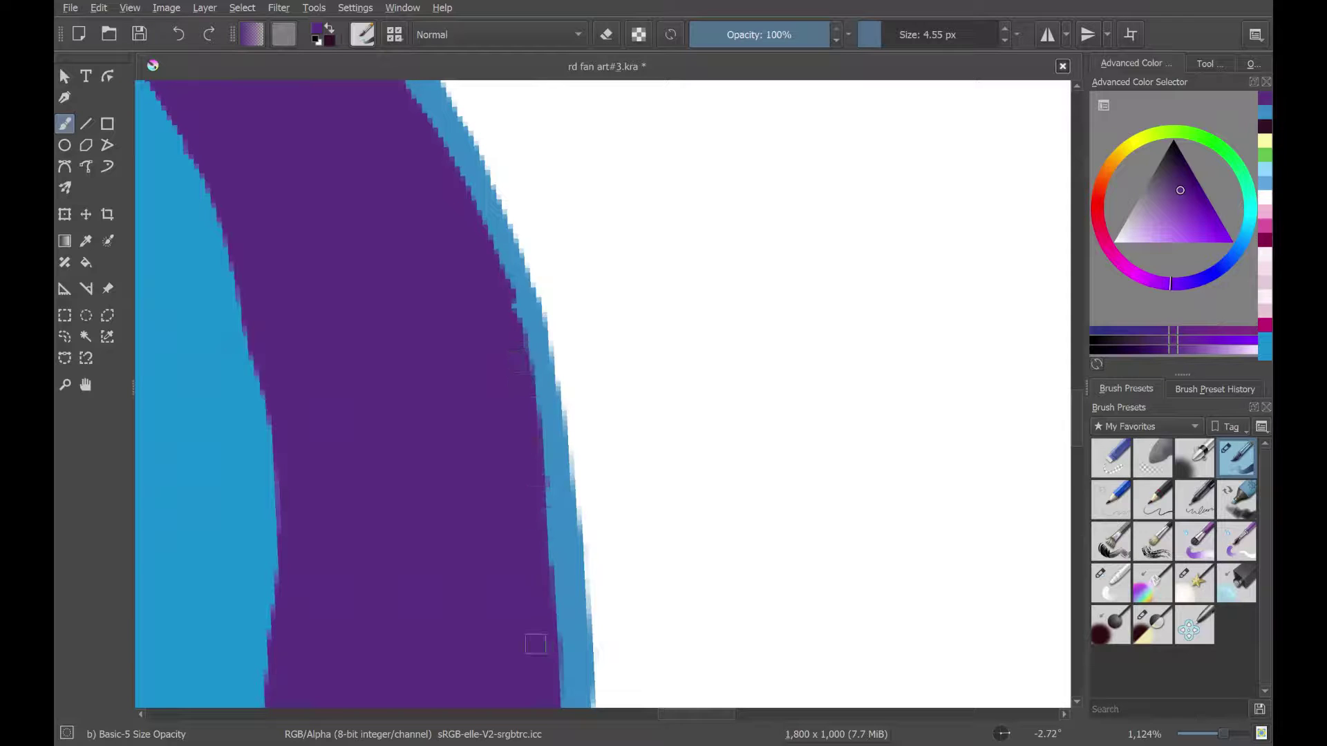
{"action": "left_click_drag", "start_coordinate": [503, 299], "coordinate": [535, 551]}
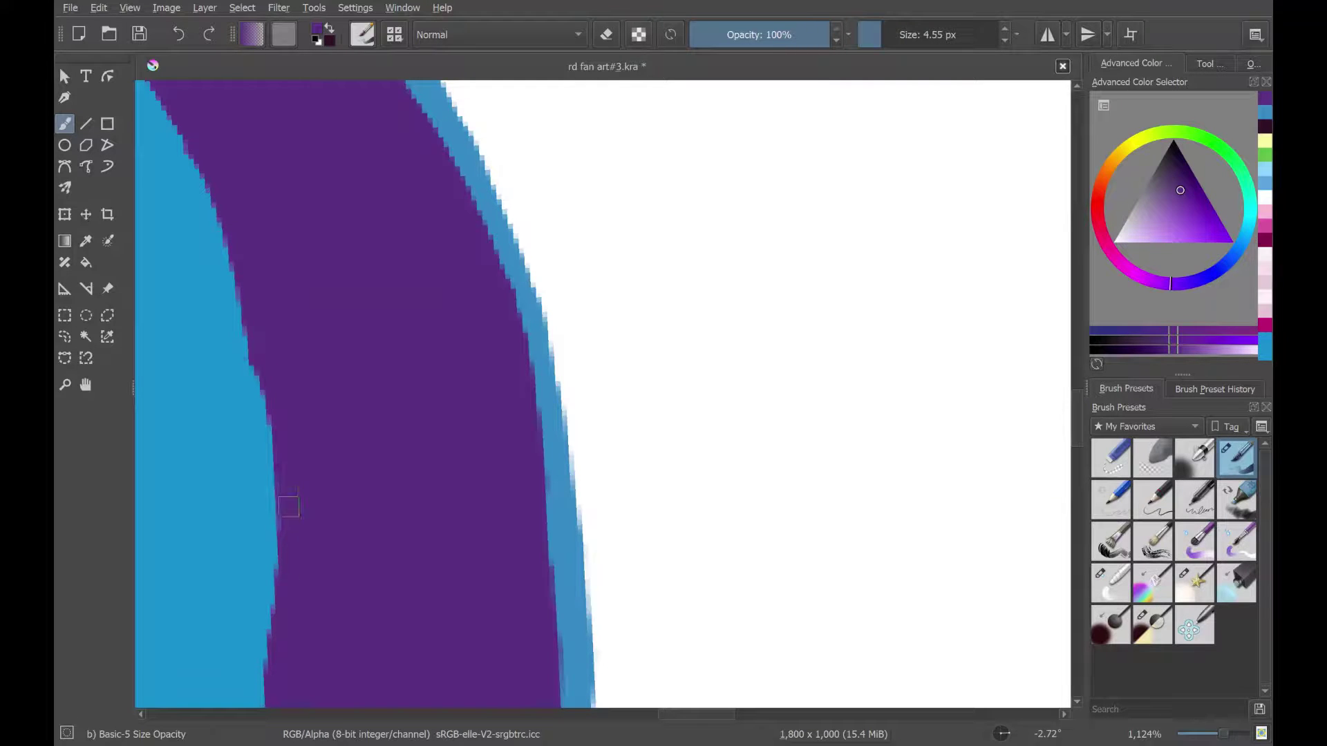
{"action": "left_click", "coordinate": [65, 77]}
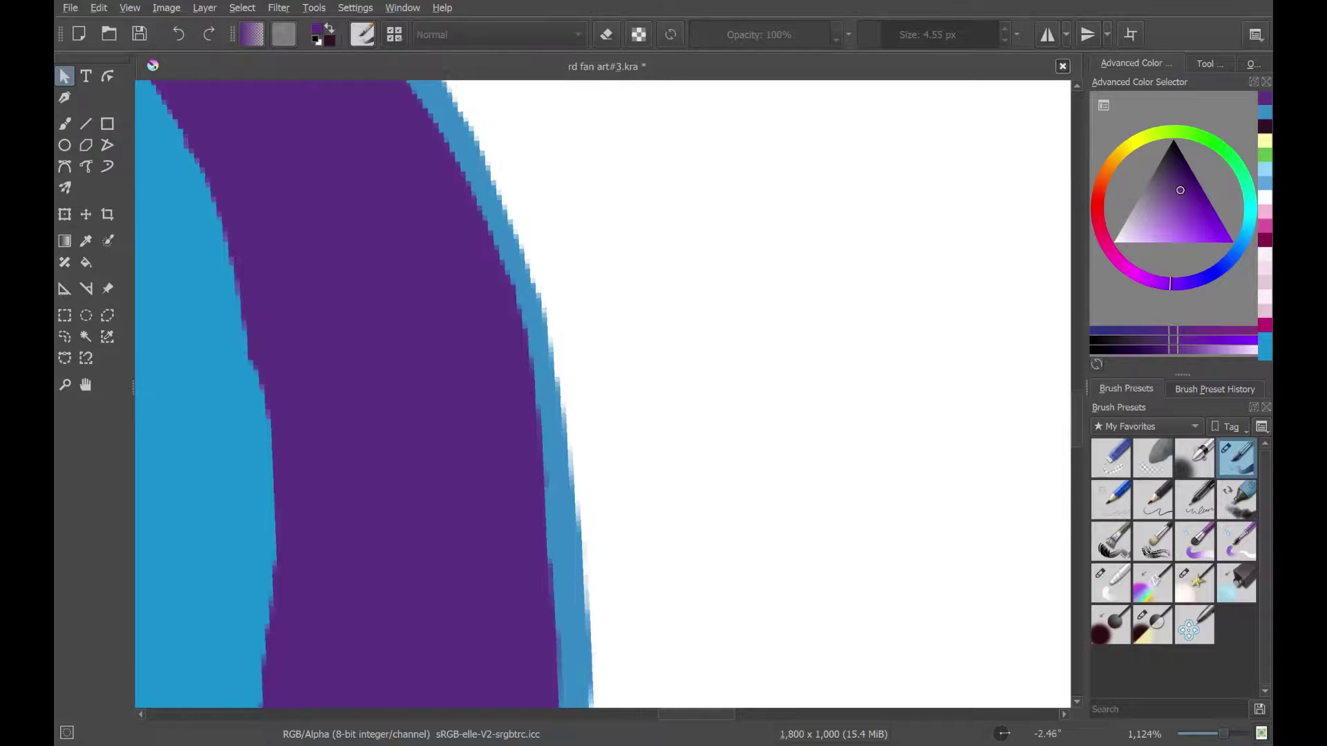
- Smooth the purple stripe's outer edge where the mane curves inward above the new lock
{"action": "scroll", "coordinate": [603, 394], "scroll_direction": "down", "scroll_amount": 3}
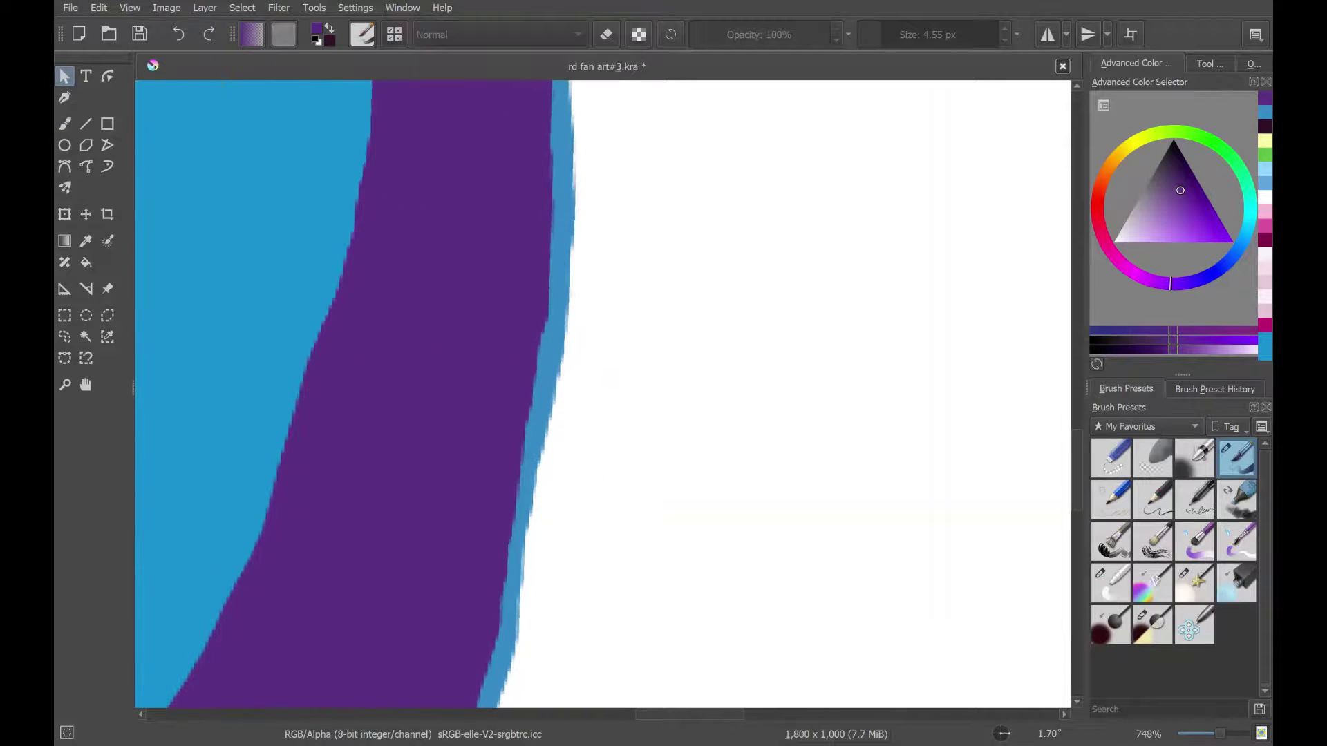
{"action": "key", "text": "b"}
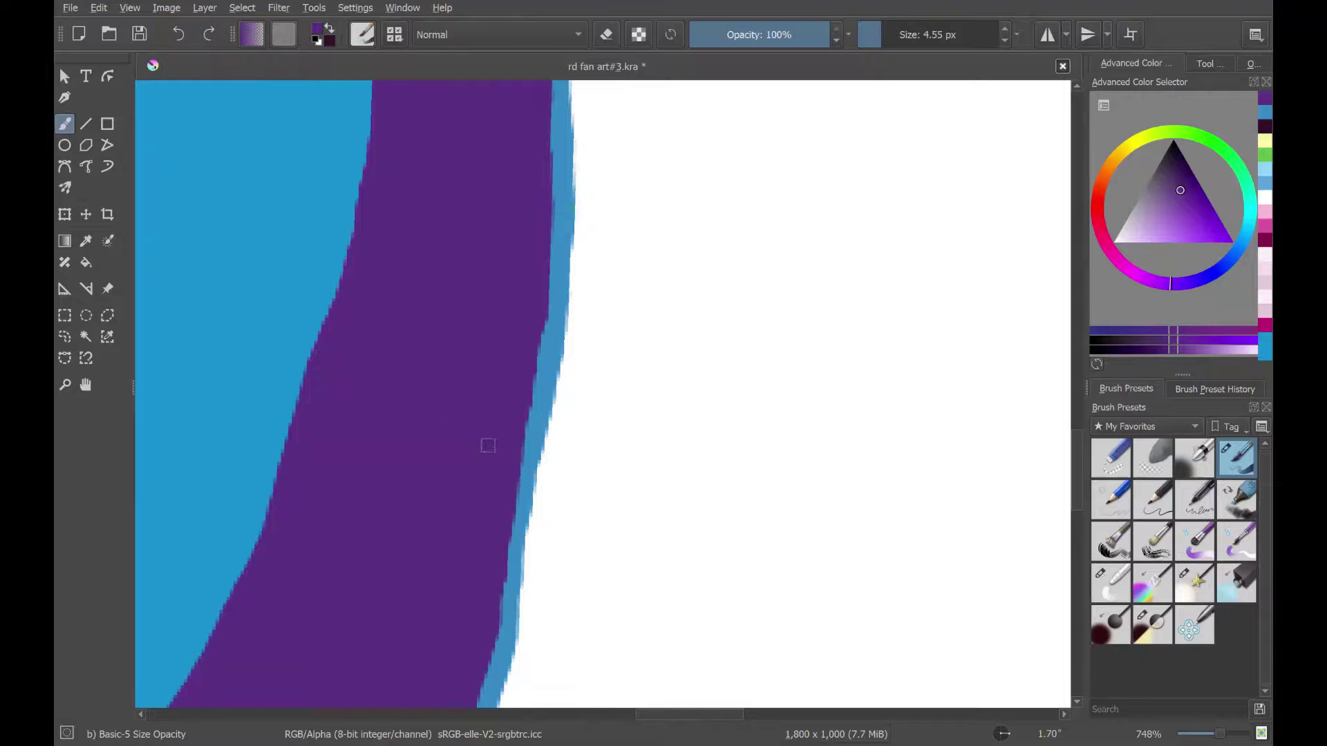
{"action": "mouse_move", "coordinate": [531, 352]}
{"action": "left_mouse_down"}
{"action": "mouse_move", "coordinate": [541, 314]}
{"action": "mouse_move", "coordinate": [511, 492]}
{"action": "left_mouse_up"}
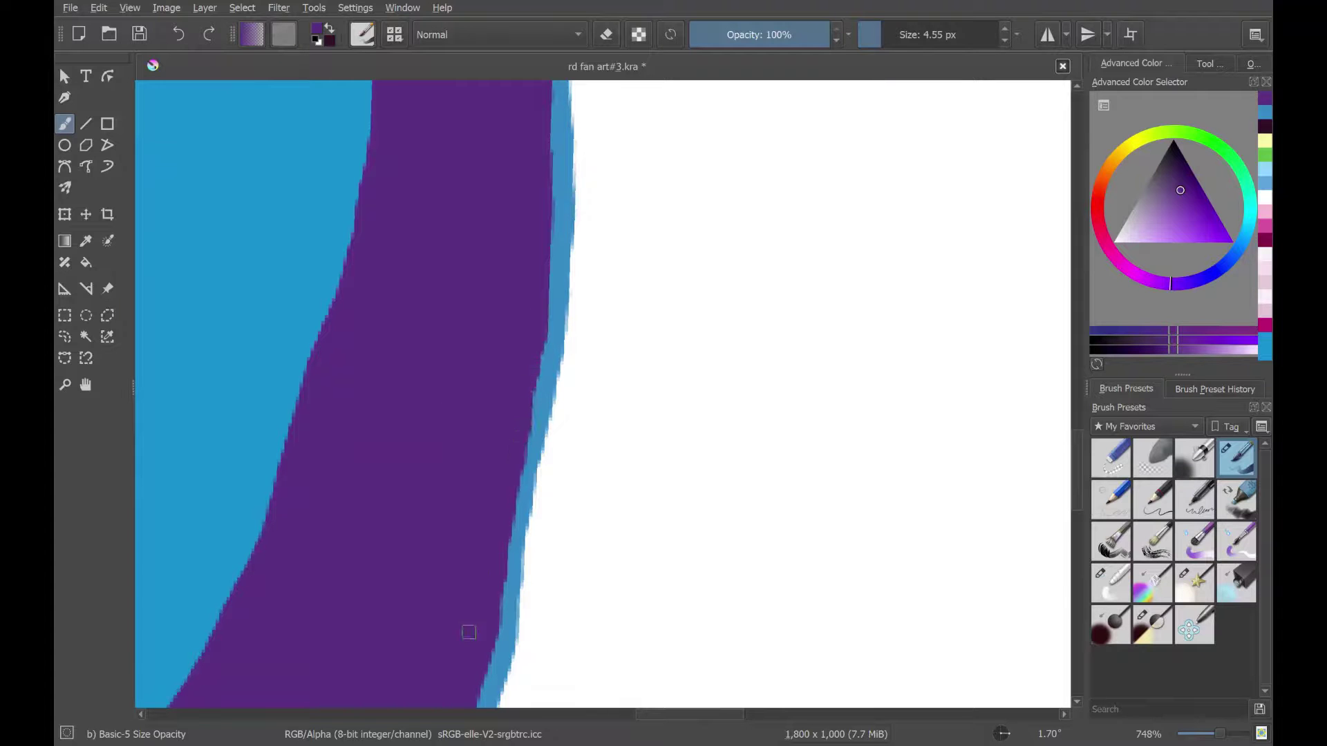
- Sample the white background and paint over the grey remnants along the stripe's outer outline below the small lock, down to the canvas edge
{"action": "left_click", "coordinate": [65, 77]}
{"action": "scroll", "coordinate": [602, 393], "scroll_direction": "down", "scroll_amount": 5}
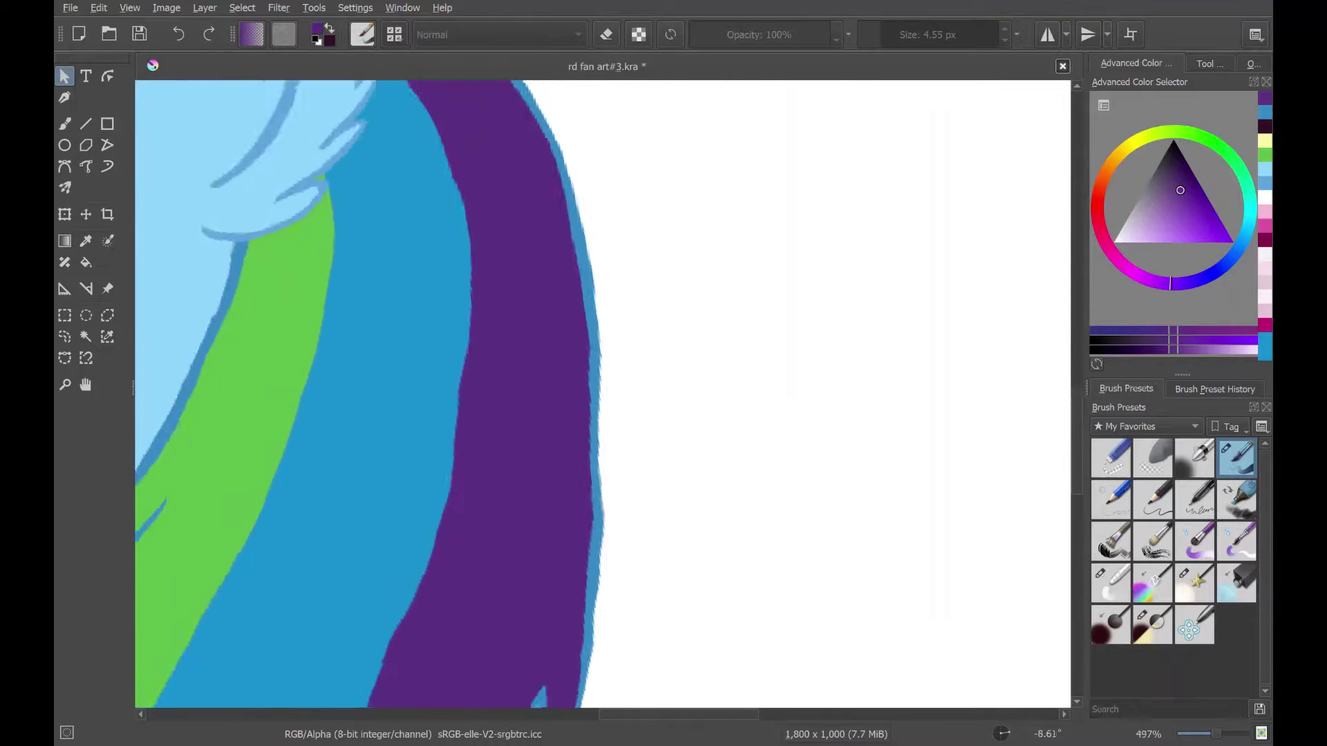
{"action": "scroll", "coordinate": [629, 418], "scroll_direction": "up", "scroll_amount": 7}
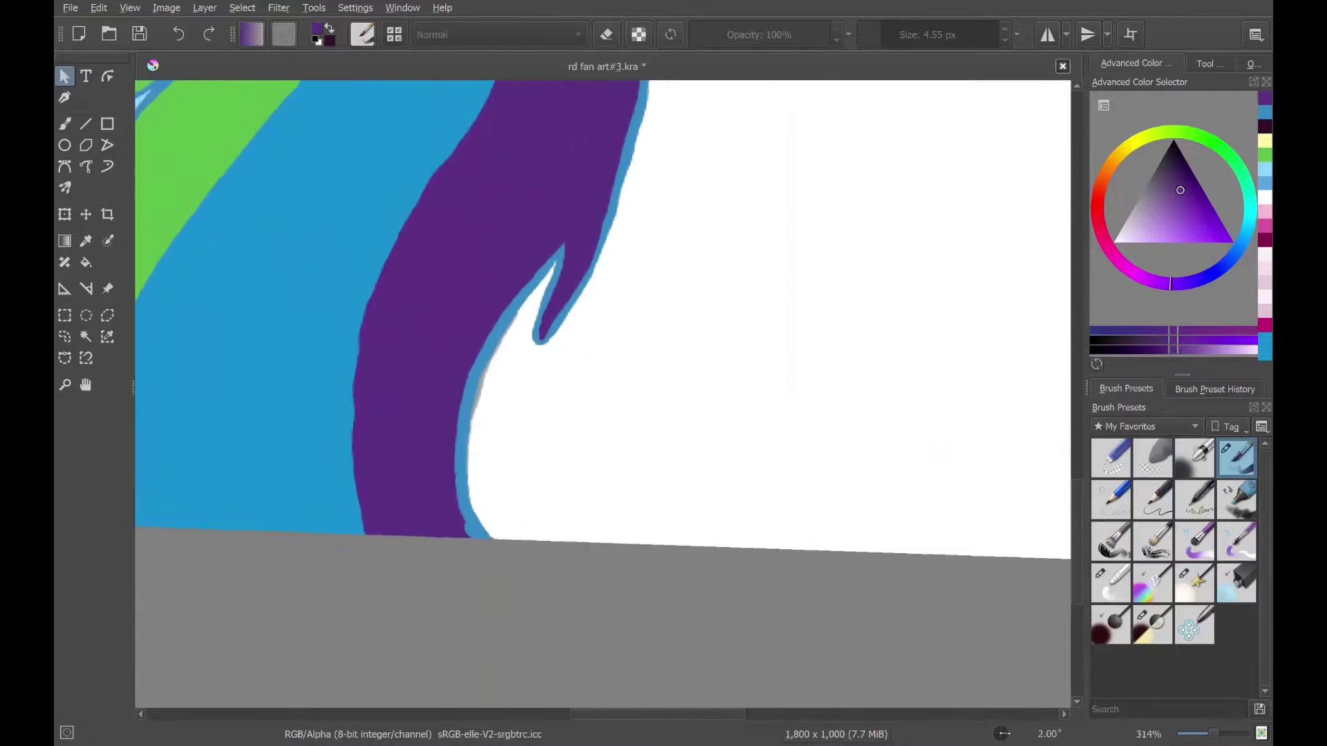
{"action": "left_click", "coordinate": [86, 241]}
{"action": "left_click", "coordinate": [507, 477]}
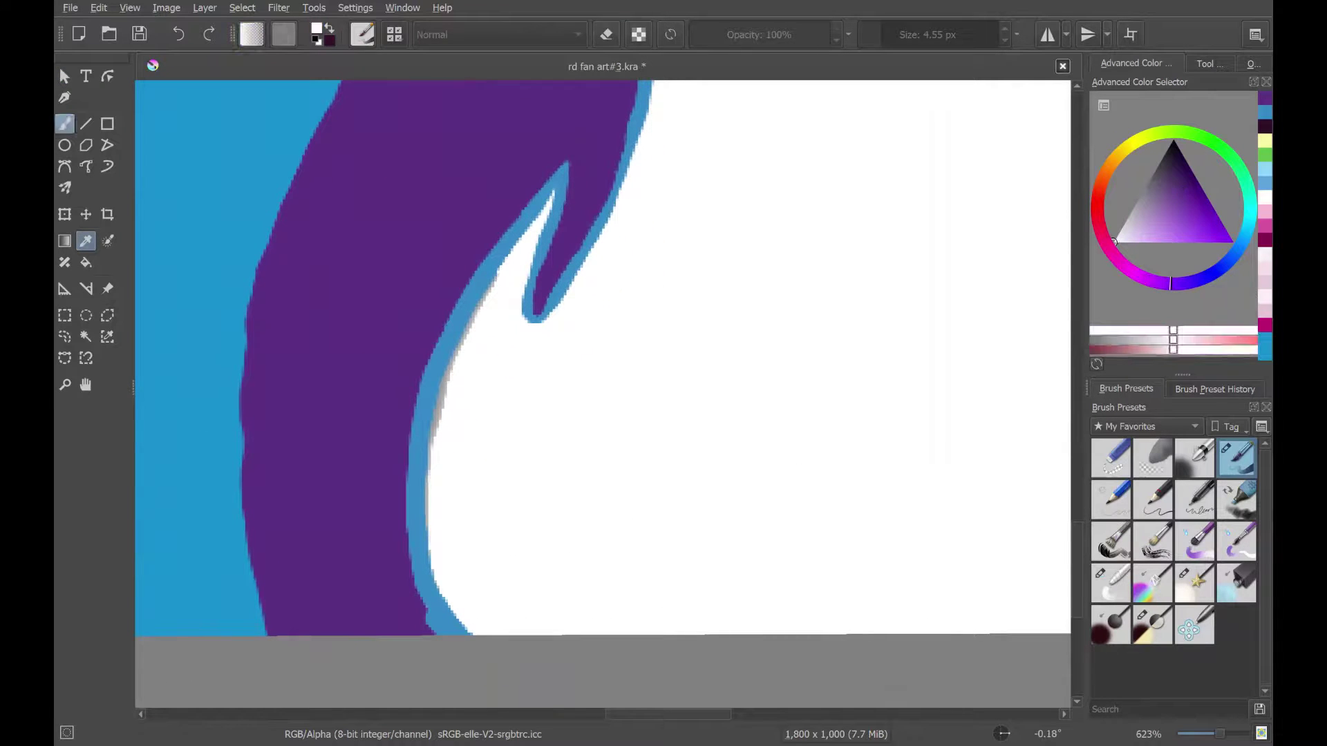
{"action": "left_click", "coordinate": [65, 124]}
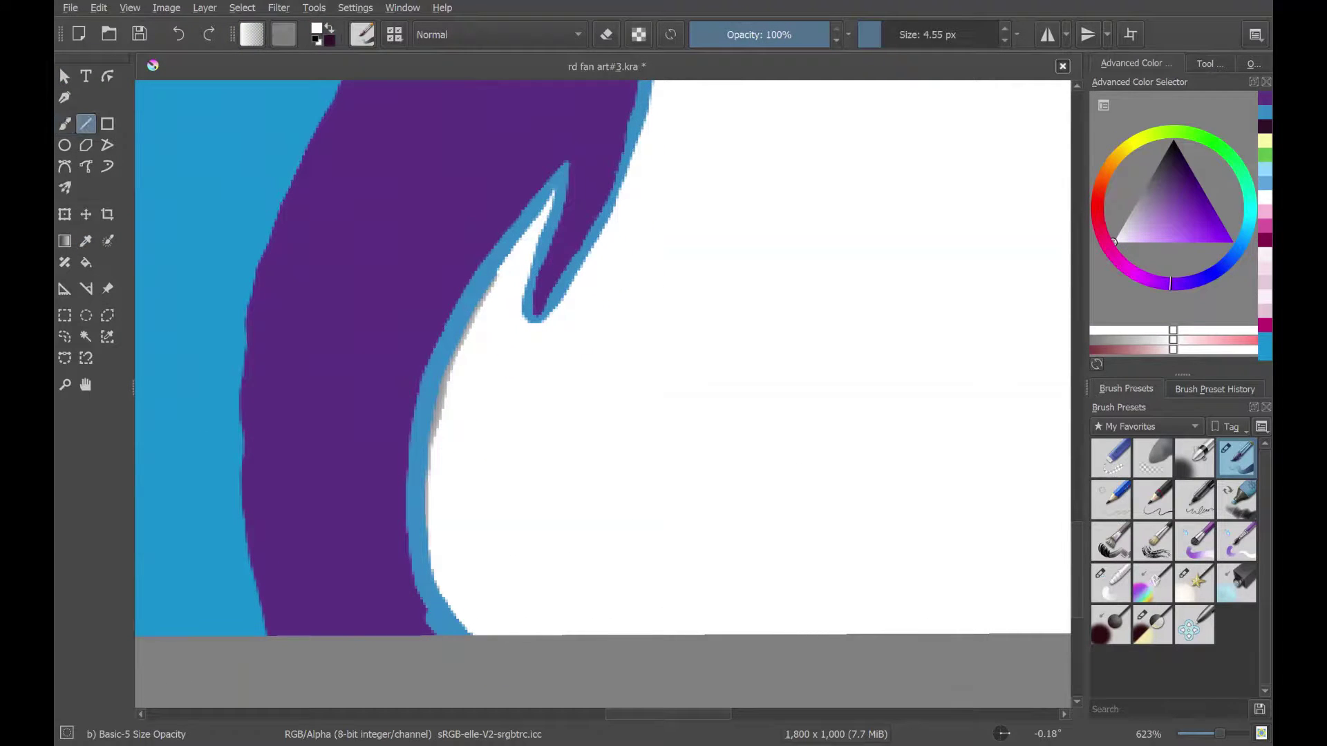
{"action": "mouse_move", "coordinate": [439, 443]}
{"action": "left_mouse_down"}
{"action": "mouse_move", "coordinate": [452, 370]}
{"action": "mouse_move", "coordinate": [508, 268]}
{"action": "mouse_move", "coordinate": [454, 352]}
{"action": "mouse_move", "coordinate": [432, 425]}
{"action": "mouse_move", "coordinate": [432, 552]}
{"action": "mouse_move", "coordinate": [467, 617]}
{"action": "left_mouse_up"}
- Sample the stripe's purple and paint it over the uneven blue outline at the canvas's lower edge
{"action": "key", "text": "p"}
{"action": "left_click", "coordinate": [367, 485]}
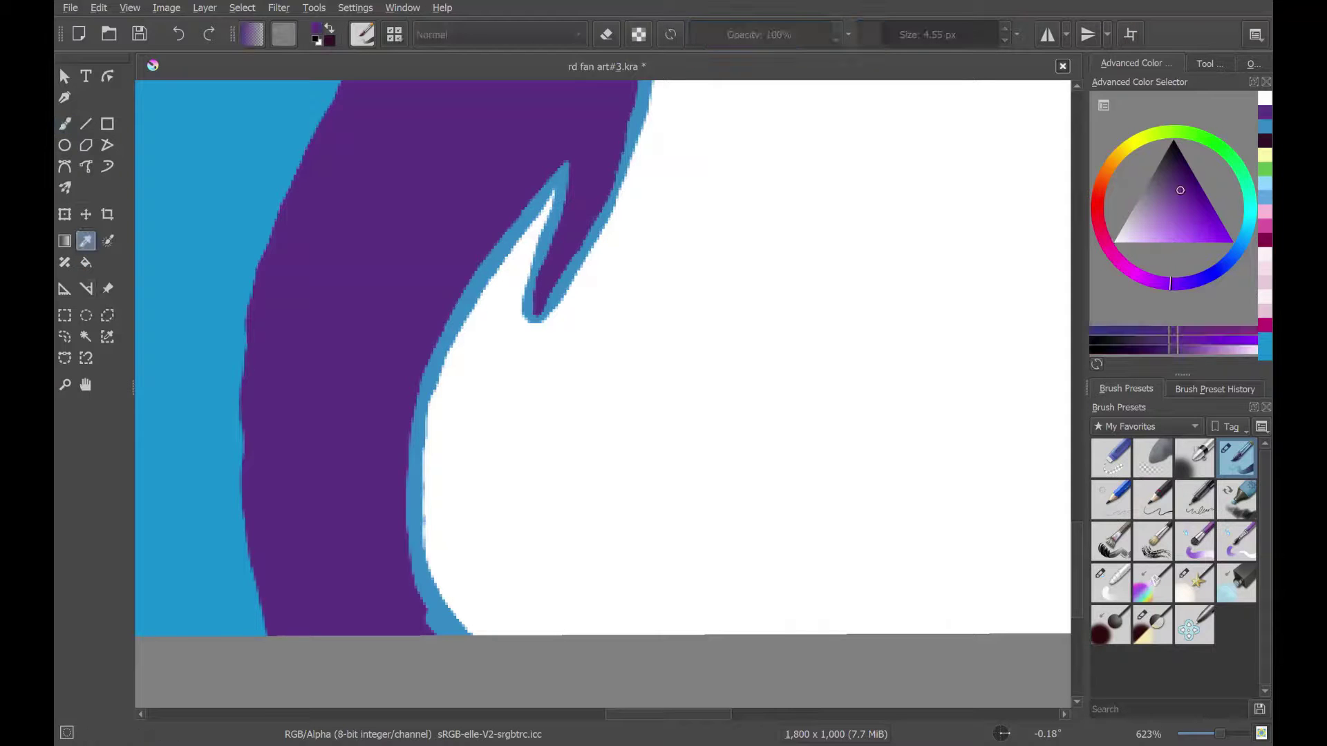
{"action": "key", "text": "b"}
{"action": "left_click_drag", "start_coordinate": [420, 611], "coordinate": [446, 633]}
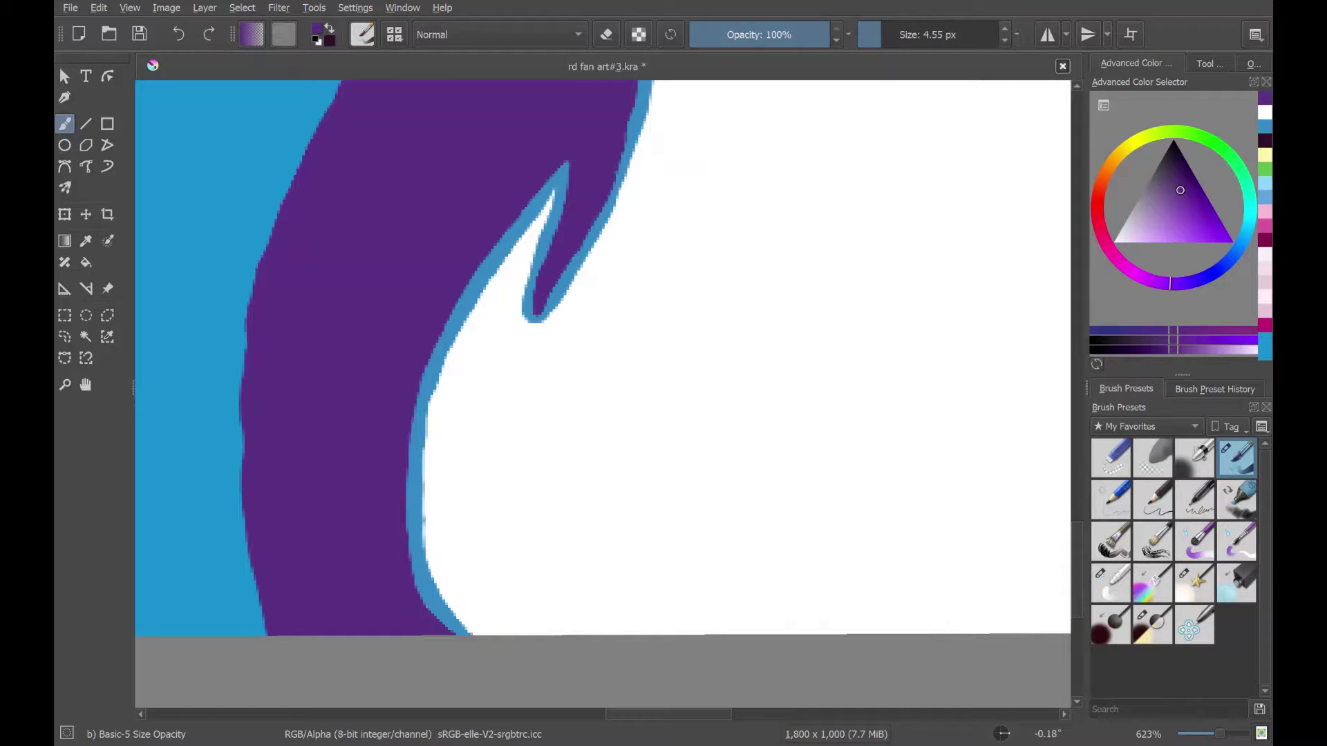
- Paint purple along the stripe's outer edge beside the small lock and over the tip of the notch, thinning the blue outline
{"action": "left_click", "coordinate": [65, 76]}
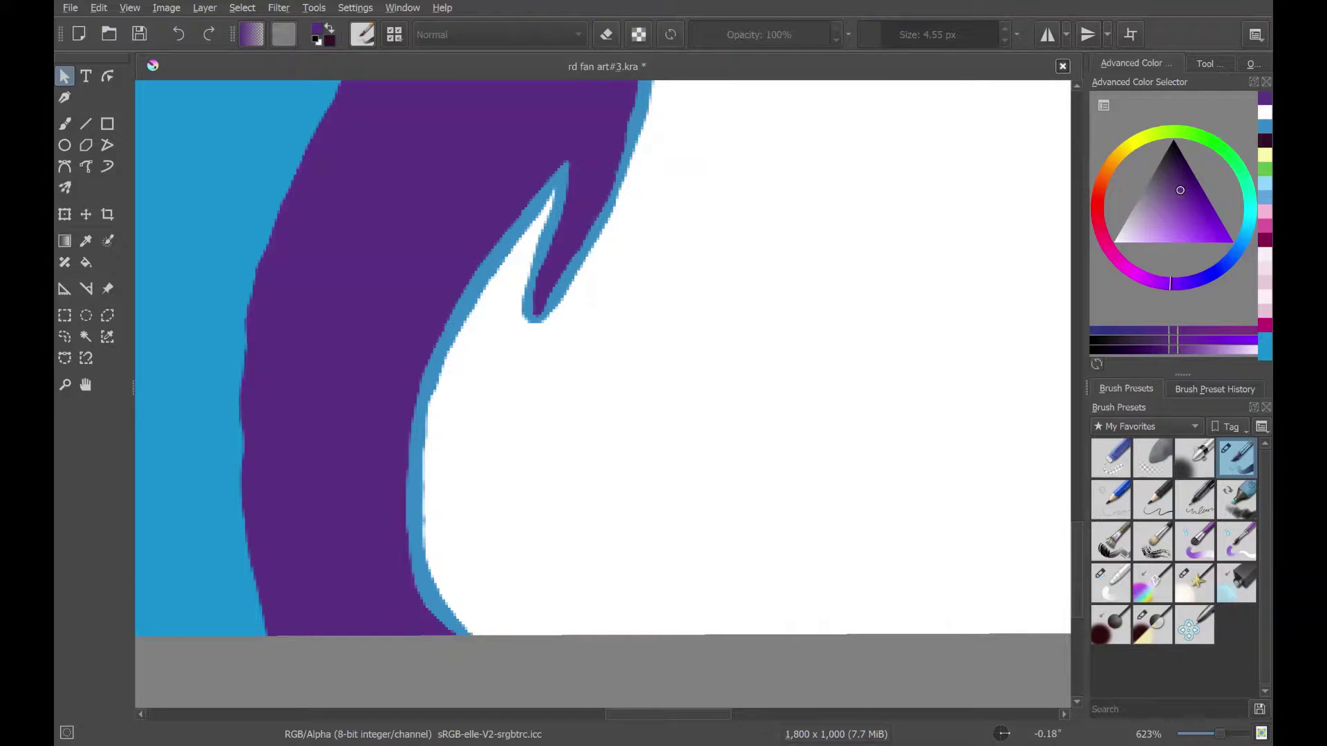
{"action": "scroll", "coordinate": [603, 394], "scroll_direction": "down", "scroll_amount": 3}
{"action": "scroll", "coordinate": [603, 394], "scroll_direction": "up", "scroll_amount": 2}
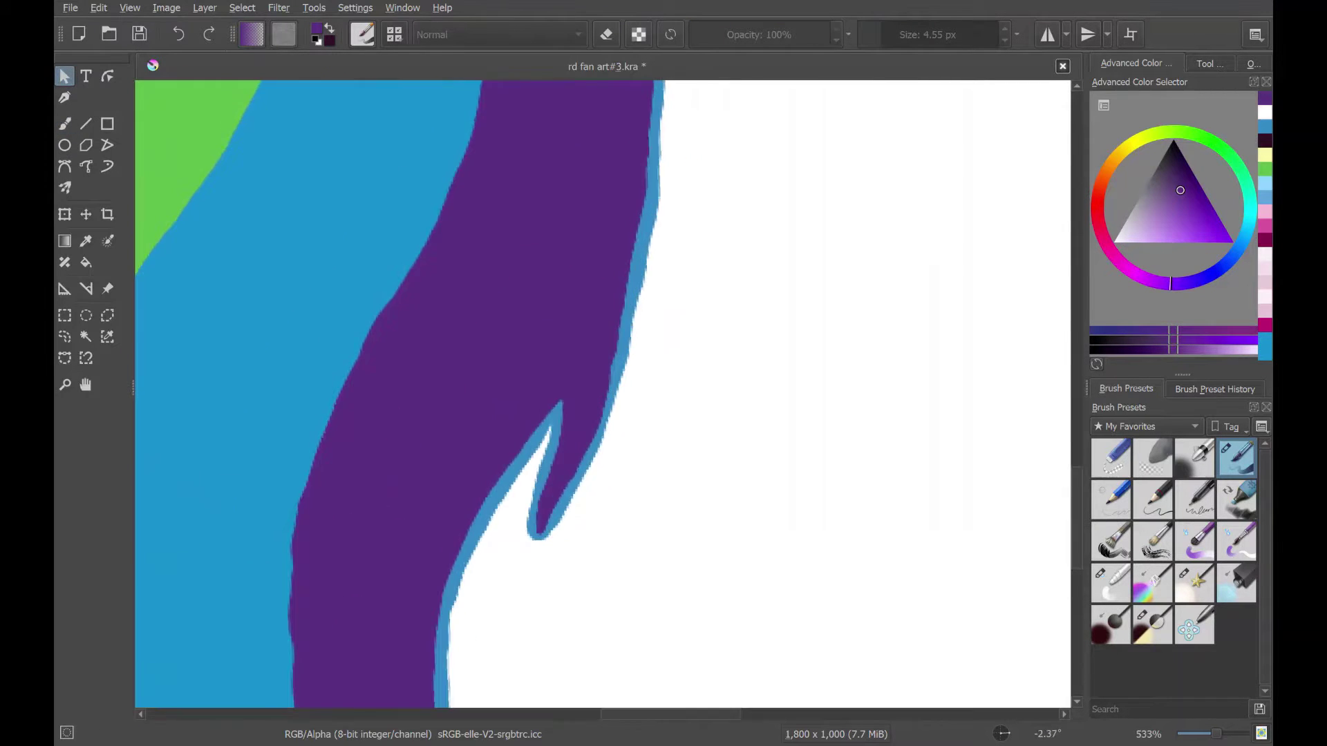
{"action": "key", "text": "b"}
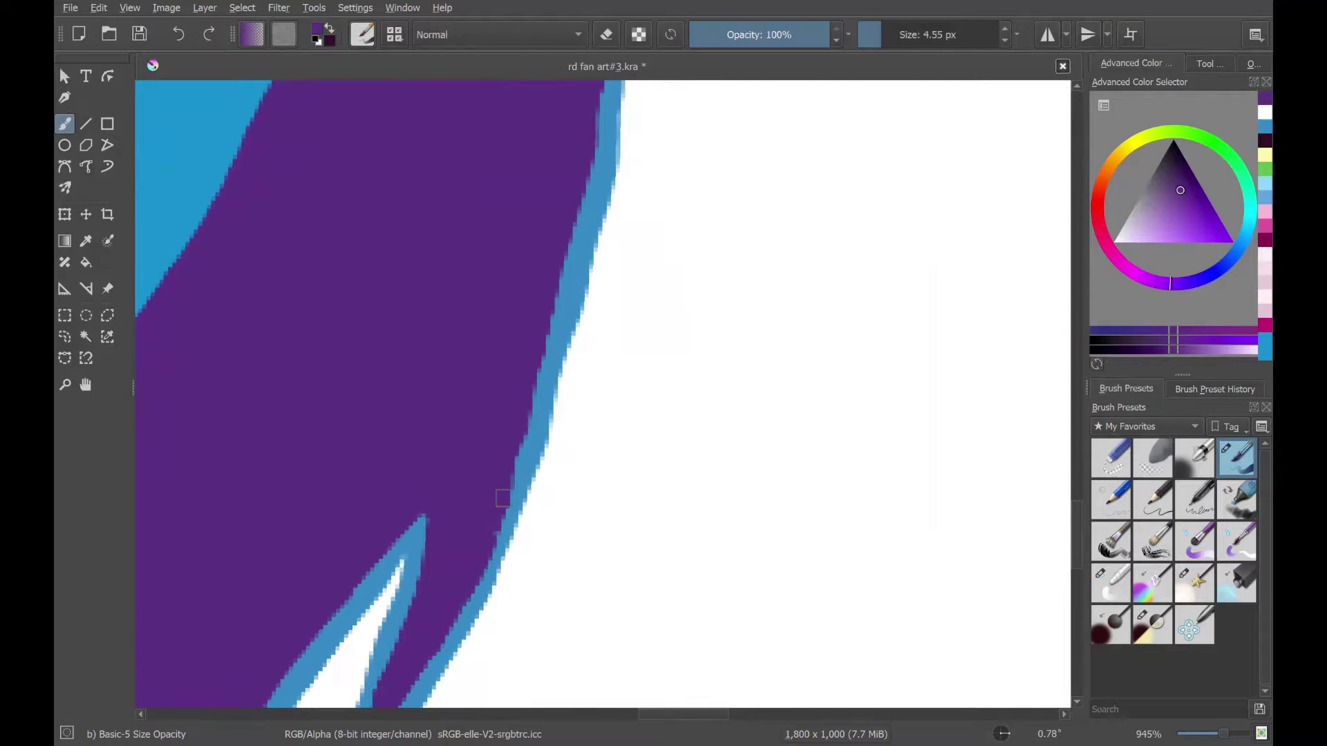
{"action": "mouse_move", "coordinate": [503, 498]}
{"action": "left_mouse_down"}
{"action": "mouse_move", "coordinate": [538, 255]}
{"action": "mouse_move", "coordinate": [503, 473]}
{"action": "mouse_move", "coordinate": [424, 511]}
{"action": "mouse_move", "coordinate": [442, 520]}
{"action": "mouse_move", "coordinate": [436, 507]}
{"action": "mouse_move", "coordinate": [434, 562]}
{"action": "left_mouse_up"}
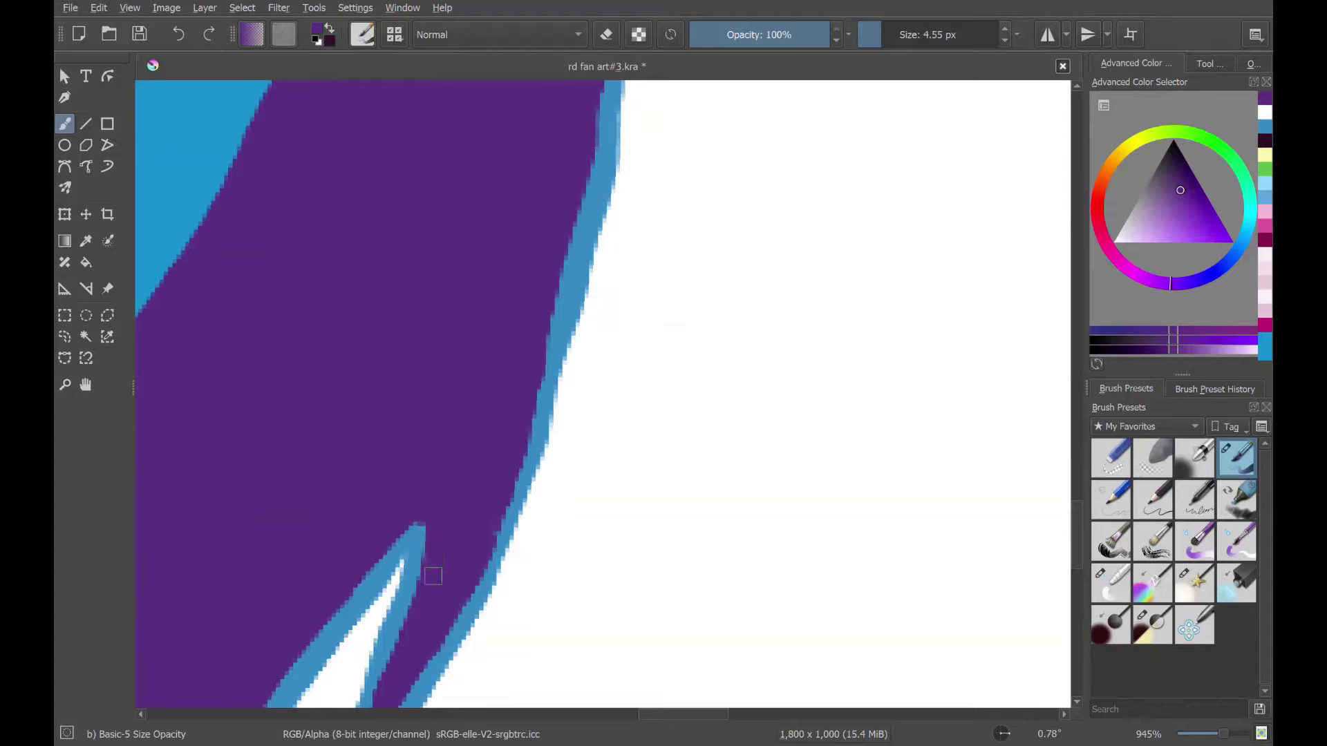
{"action": "key", "text": "Escape"}
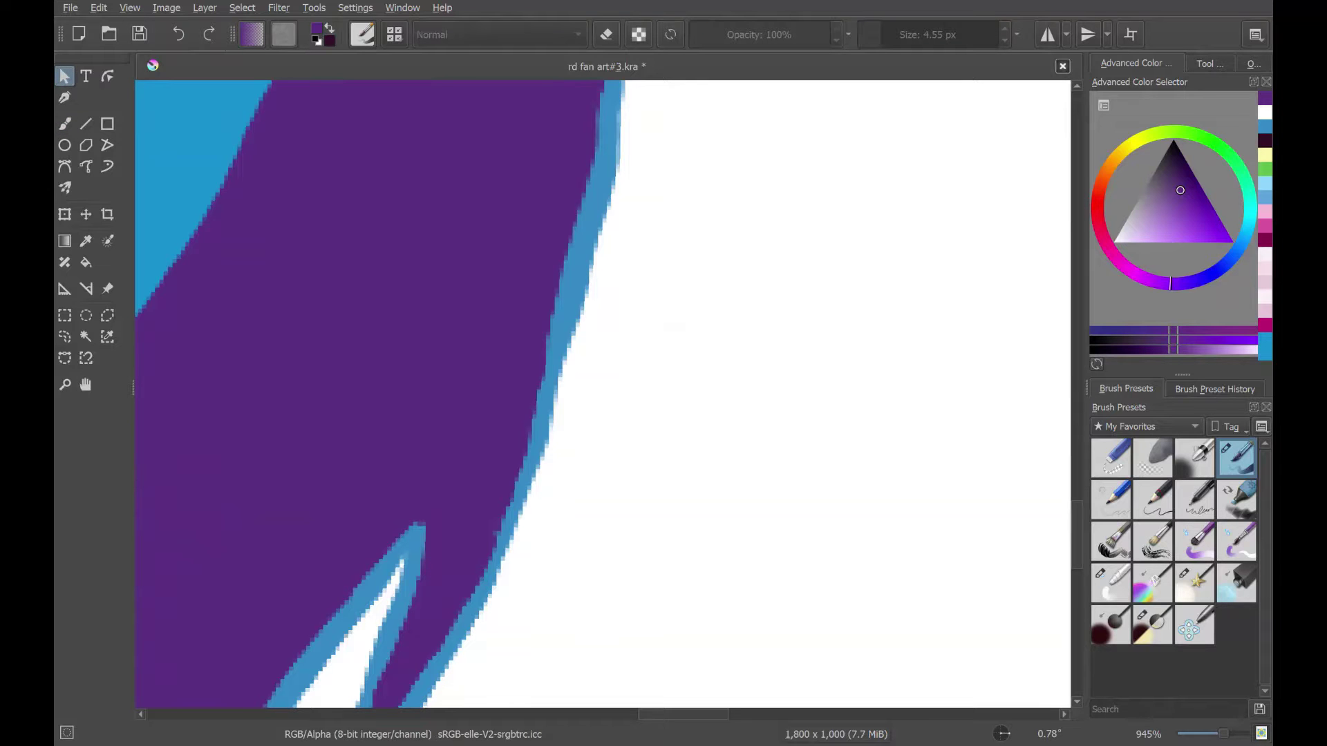
{"action": "scroll", "coordinate": [602, 394], "scroll_direction": "down", "scroll_amount": 5}
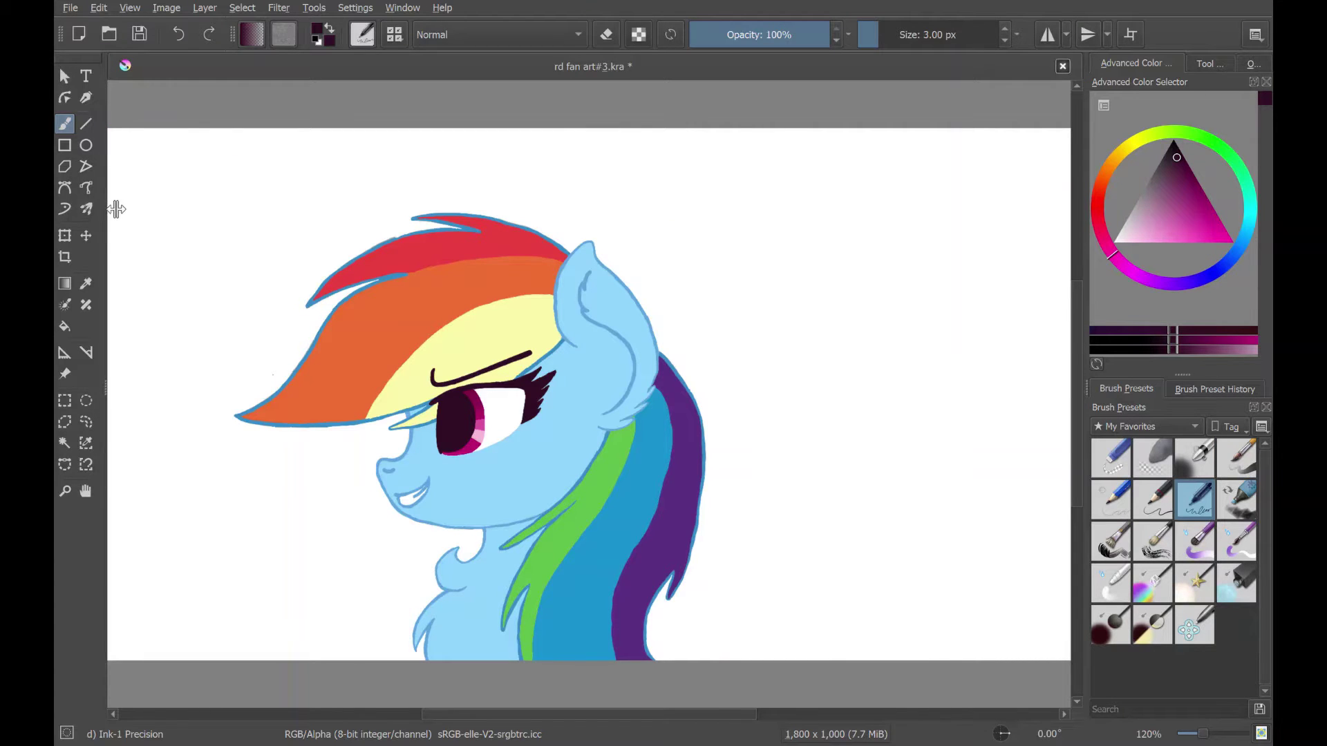
- Widen the toolbox to four columns and enlarge the Ink-1 Precision brush to 19.15 px
{"action": "left_click_drag", "start_coordinate": [108, 209], "coordinate": [154, 218]}
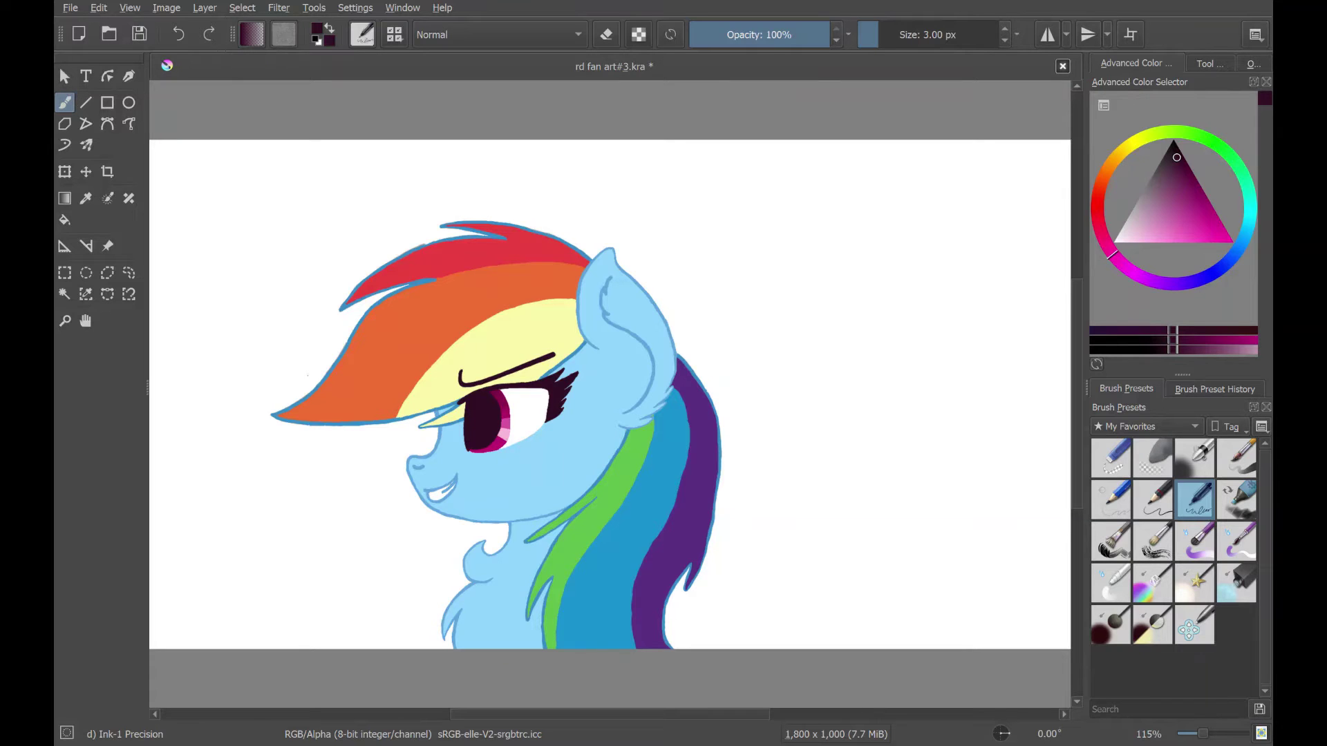
{"action": "left_click_drag", "start_coordinate": [893, 42], "coordinate": [905, 43]}
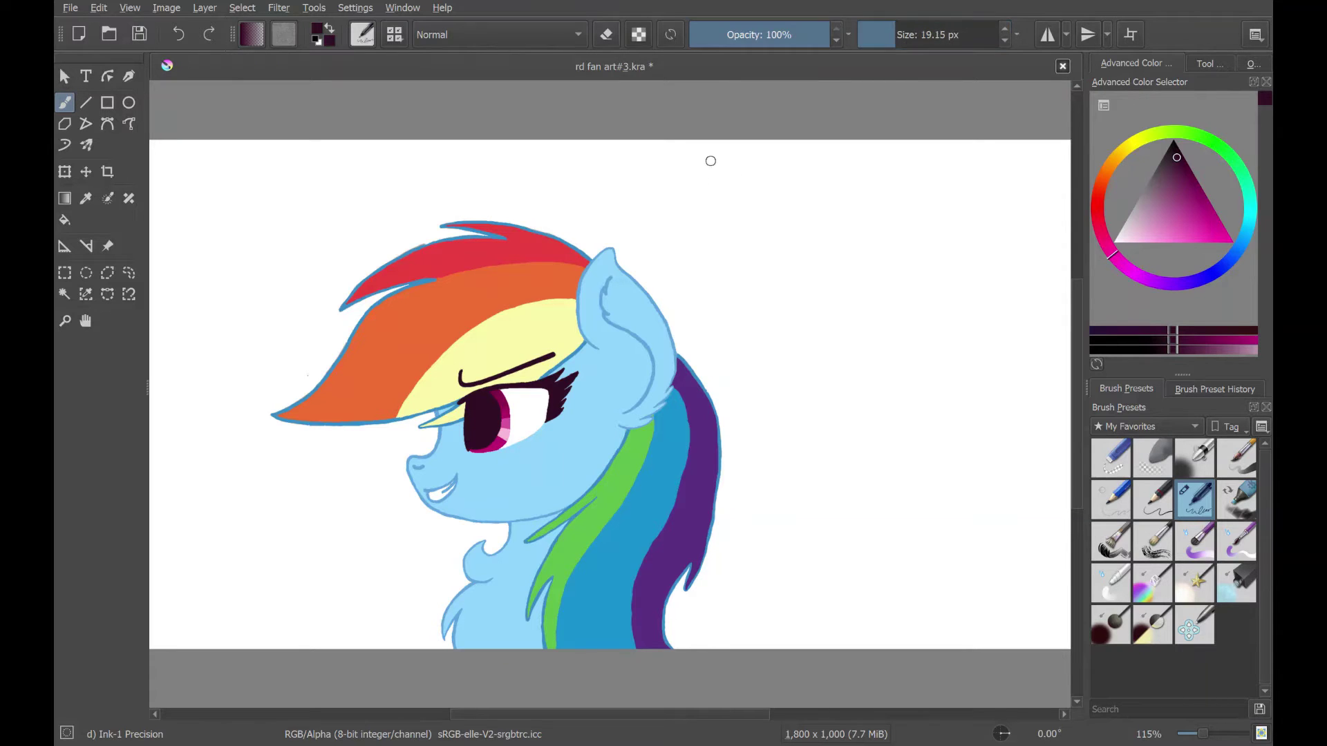
- Handwrite "bye" in the blank space beside the pony's head and draw a smiling face with two dash eyes beneath it
{"action": "mouse_move", "coordinate": [706, 153]}
{"action": "left_mouse_down"}
{"action": "mouse_move", "coordinate": [701, 250]}
{"action": "mouse_move", "coordinate": [726, 187]}
{"action": "mouse_move", "coordinate": [751, 214]}
{"action": "mouse_move", "coordinate": [724, 254]}
{"action": "left_mouse_up"}
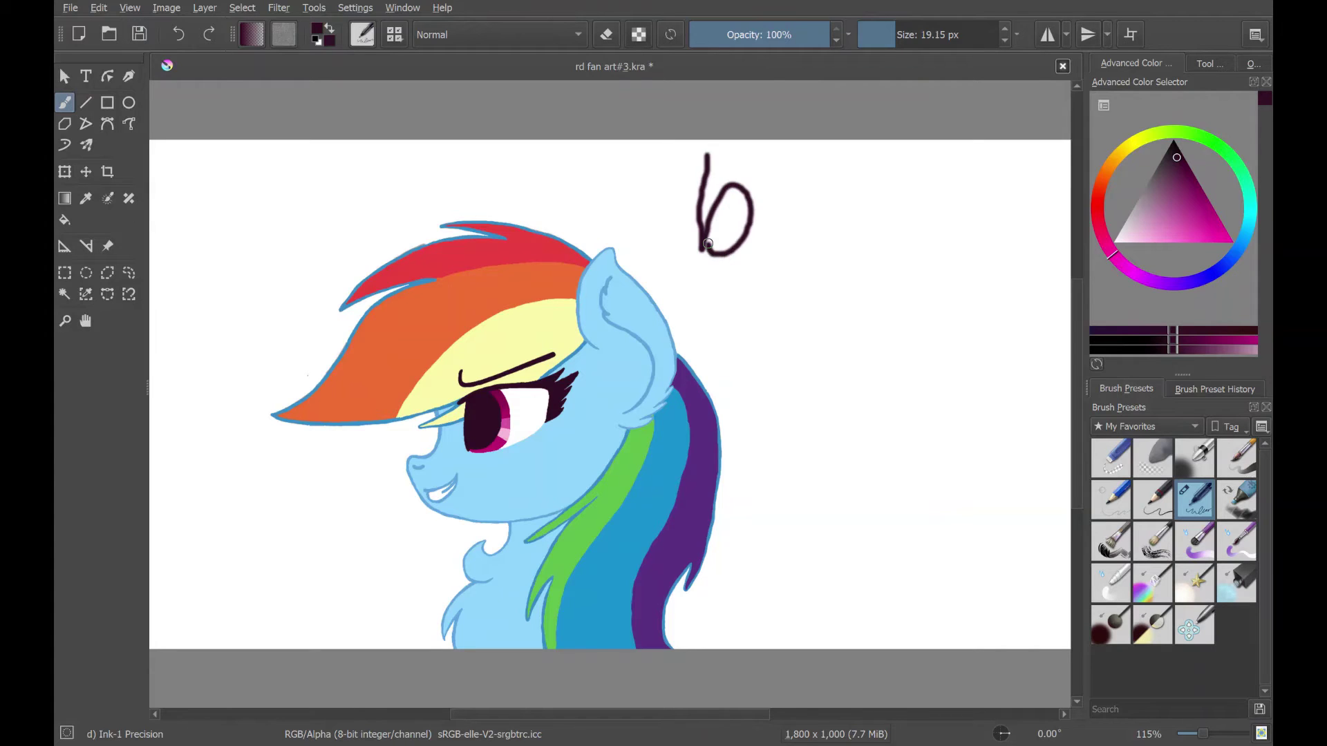
{"action": "left_click_drag", "start_coordinate": [774, 196], "coordinate": [788, 238]}
{"action": "left_click_drag", "start_coordinate": [813, 197], "coordinate": [781, 283]}
{"action": "left_click_drag", "start_coordinate": [838, 228], "coordinate": [899, 231]}
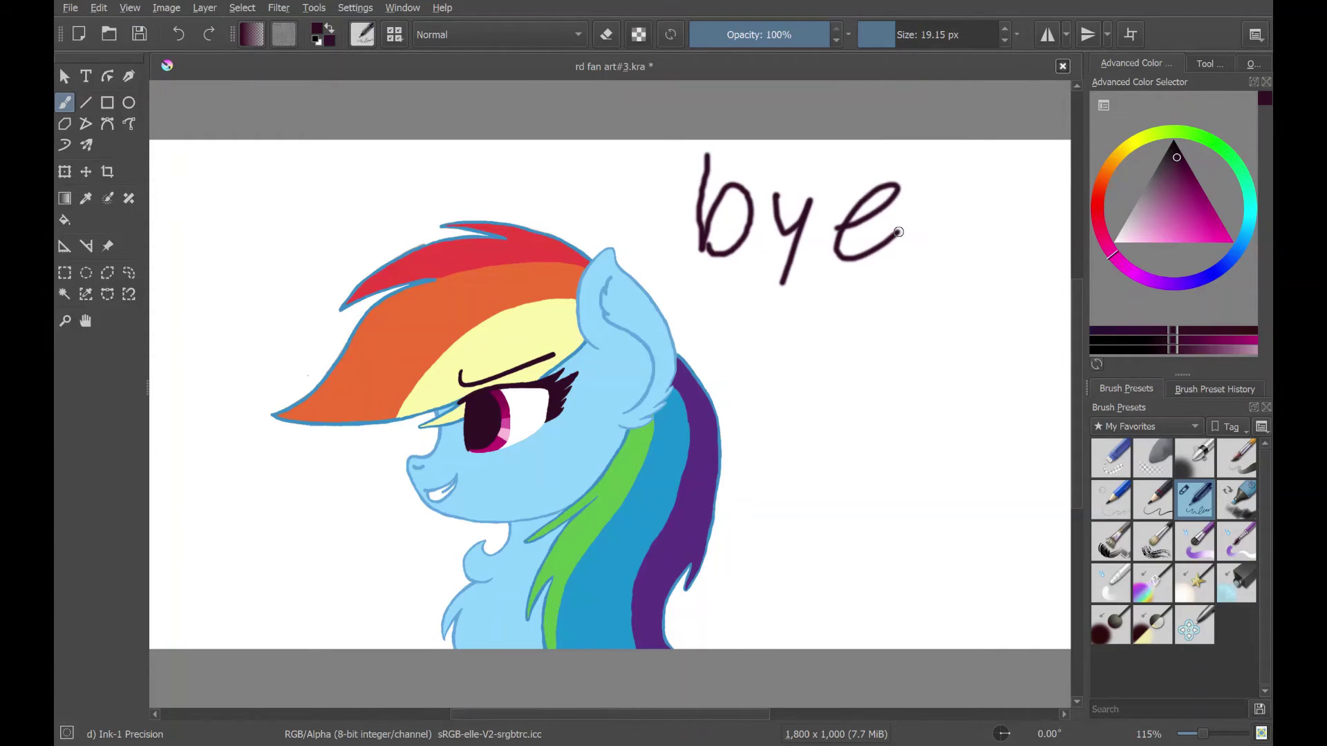
{"action": "left_click_drag", "start_coordinate": [765, 373], "coordinate": [977, 350]}
{"action": "mouse_move", "coordinate": [795, 423]}
{"action": "left_mouse_down"}
{"action": "mouse_move", "coordinate": [907, 491]}
{"action": "mouse_move", "coordinate": [979, 447]}
{"action": "left_mouse_up"}
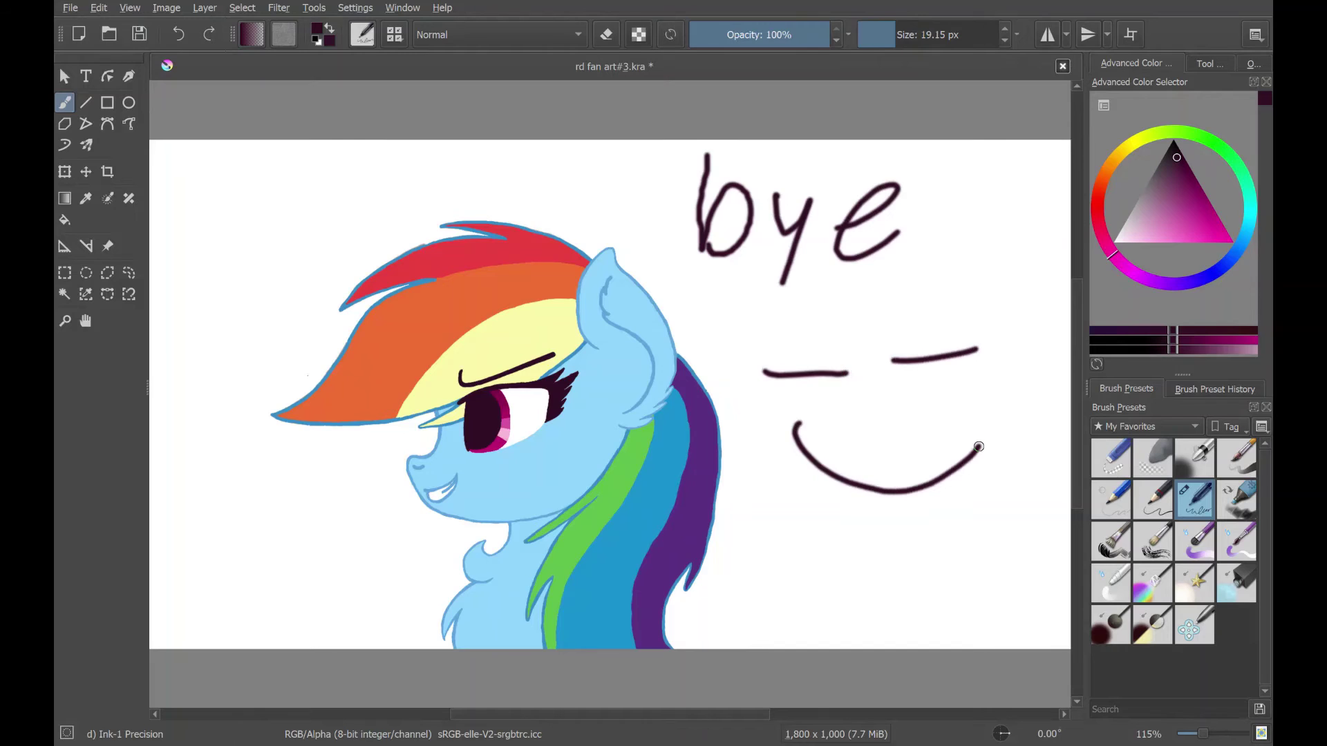